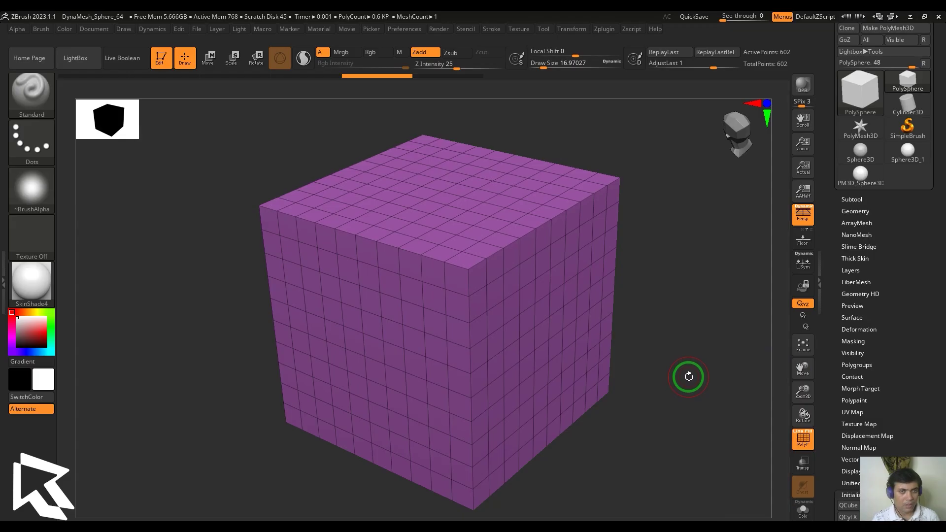
Switch to the ZModeler brush for editing the polygroup cube
{"action": "left_click_drag", "start_coordinate": [694, 371], "coordinate": [696, 370]}
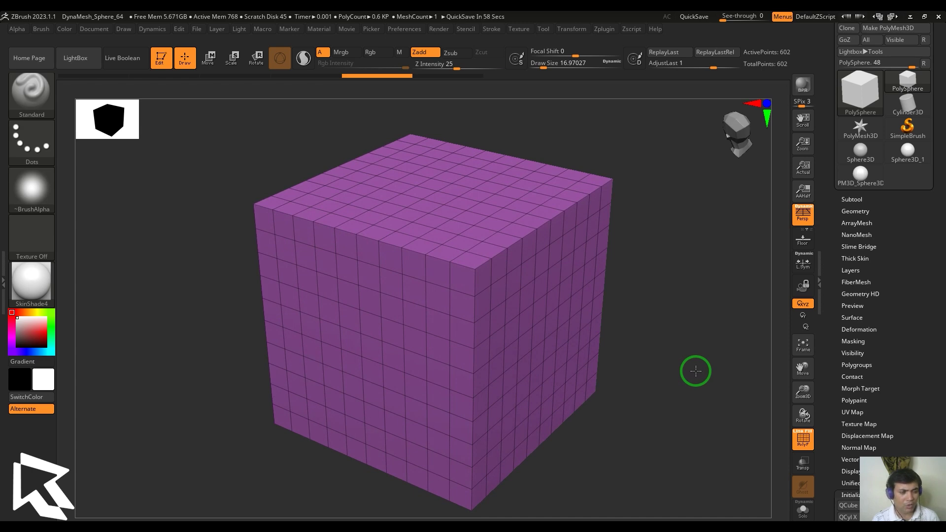
{"action": "left_click_drag", "start_coordinate": [696, 370], "coordinate": [675, 347]}
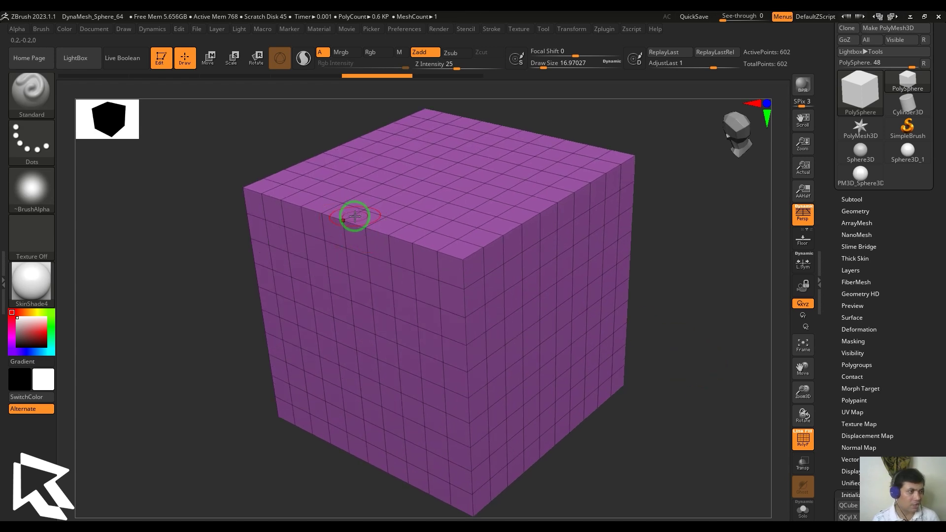
{"action": "left_click", "coordinate": [22, 100]}
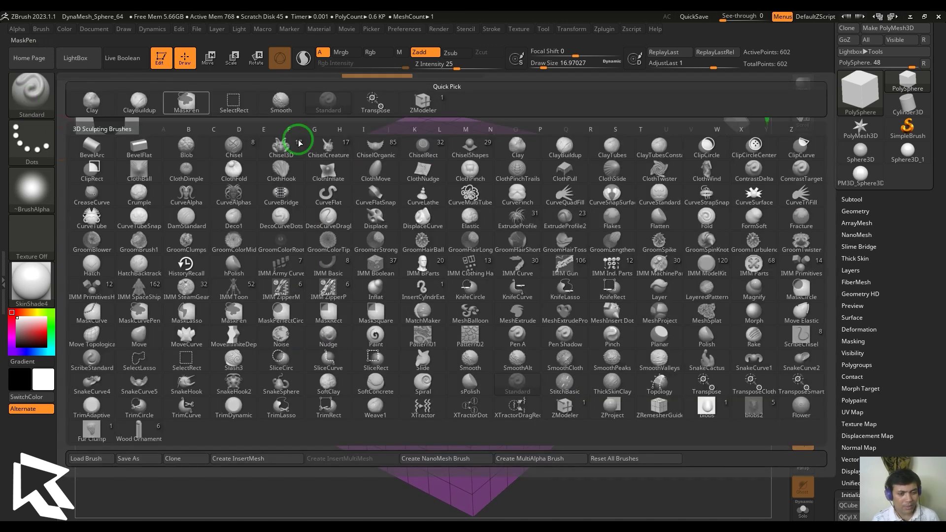
{"action": "left_click", "coordinate": [564, 409]}
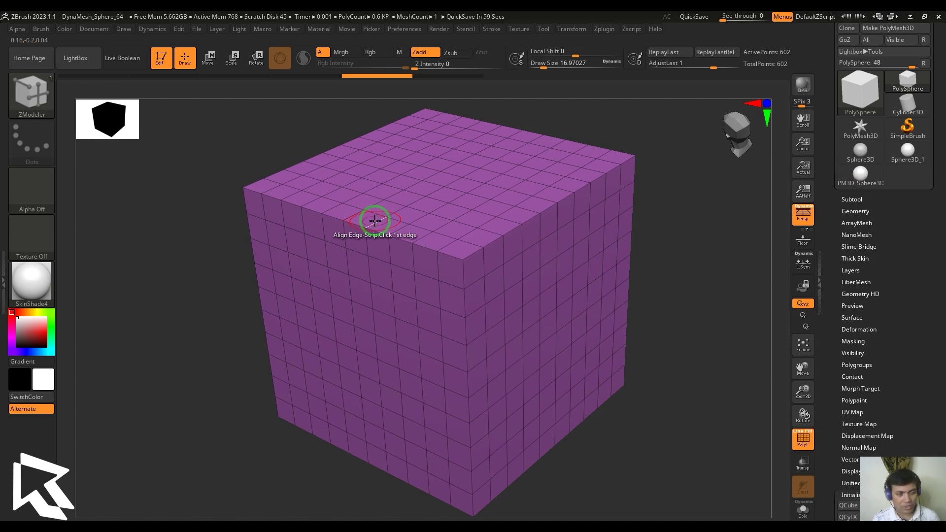
Try the Align edge action with Edge-Strip and Bezier Curve from the top front edge to the front vertical edge, and undo it
{"action": "key", "text": "space"}
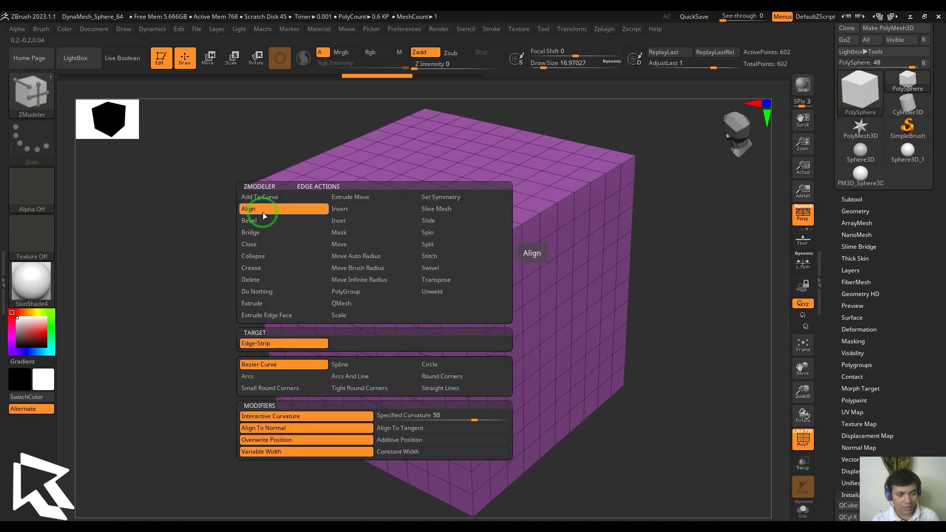
{"action": "left_click", "coordinate": [260, 347]}
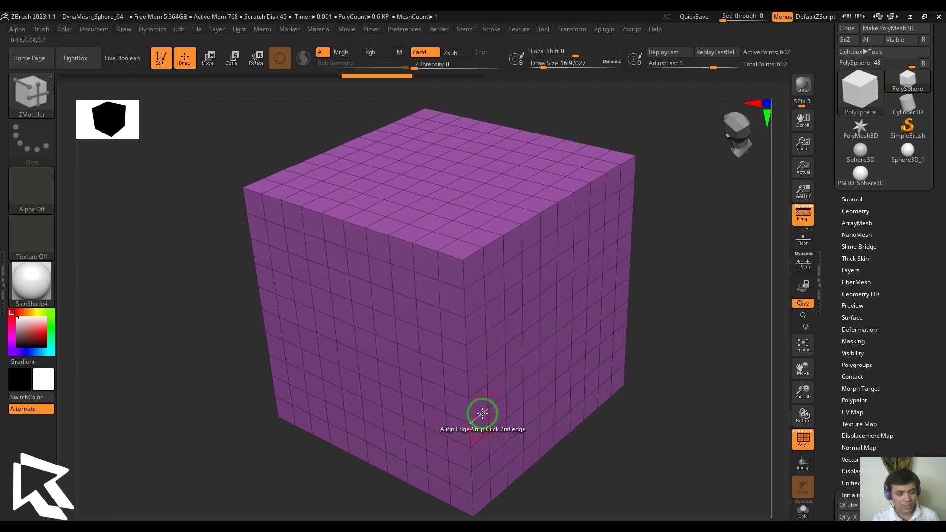
{"action": "left_click_drag", "start_coordinate": [482, 413], "coordinate": [511, 382]}
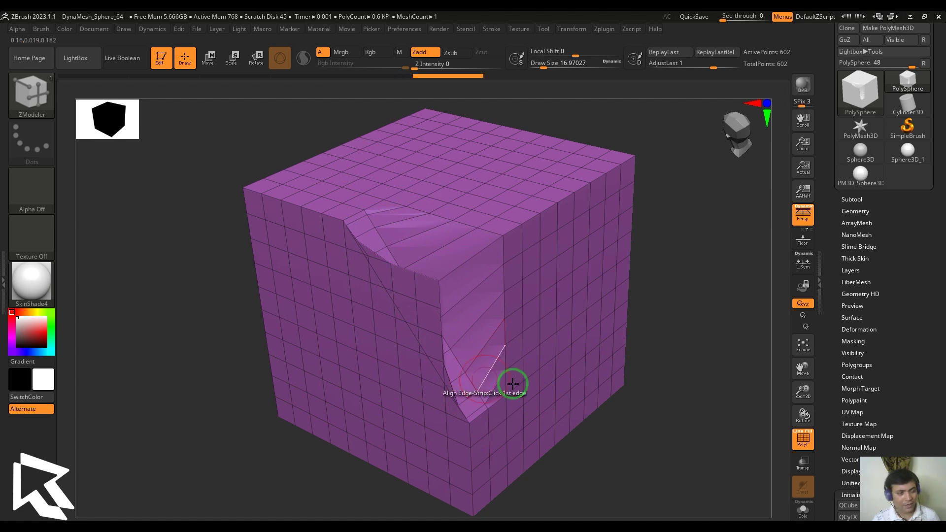
{"action": "key", "text": "ctrl+z"}
Try aligning the edge strip around the cube's front corner with Small Round Corners, and undo it
{"action": "key", "text": "space"}
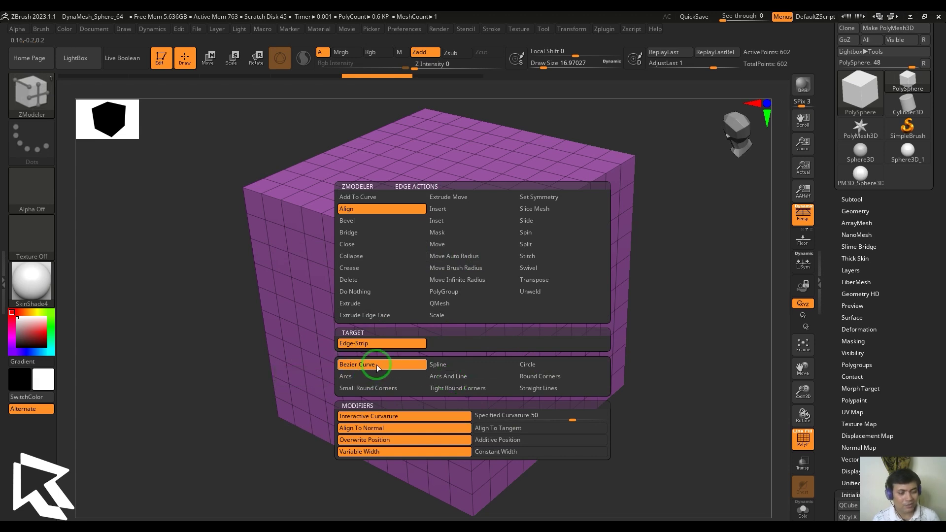
{"action": "left_click", "coordinate": [401, 393]}
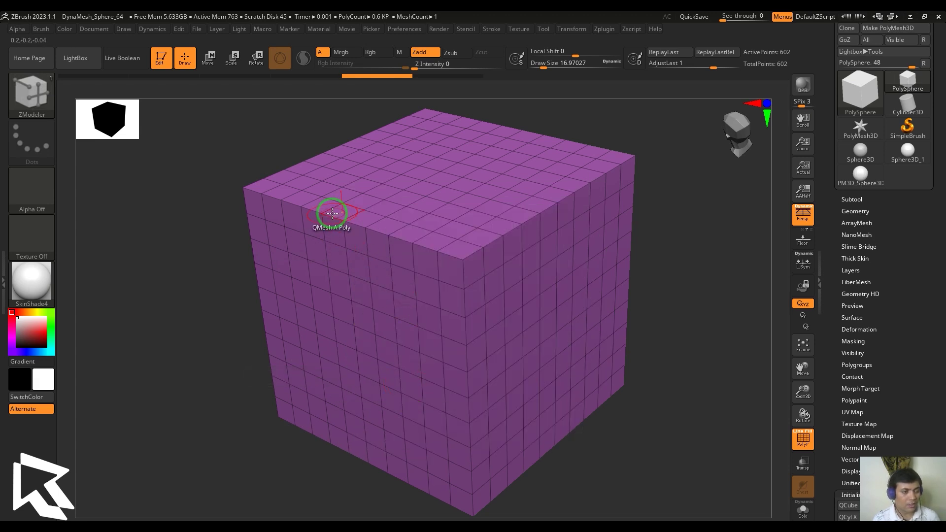
{"action": "left_click_drag", "start_coordinate": [469, 446], "coordinate": [602, 400]}
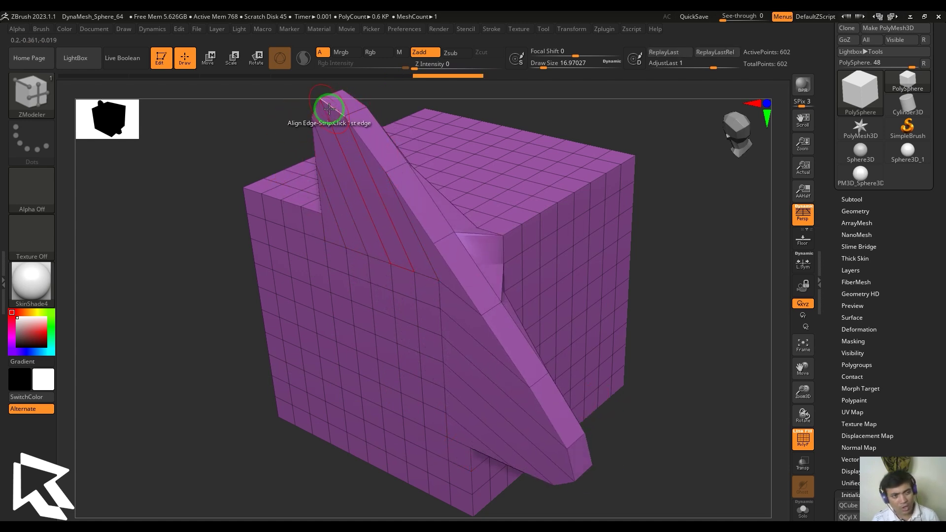
{"action": "key", "text": "ctrl+z"}
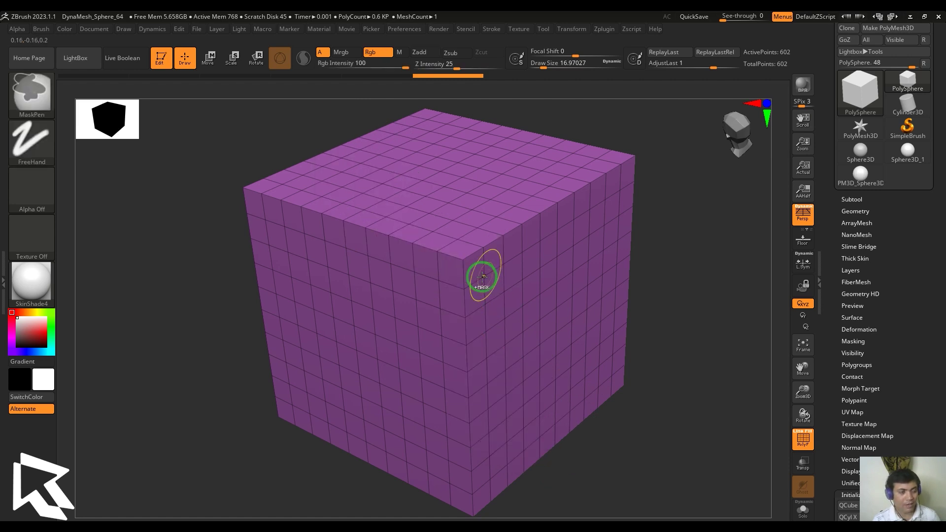
Try aligning the same front-corner edge strip with the Circle option, pulling it outward, and undo it
{"action": "key", "text": "space"}
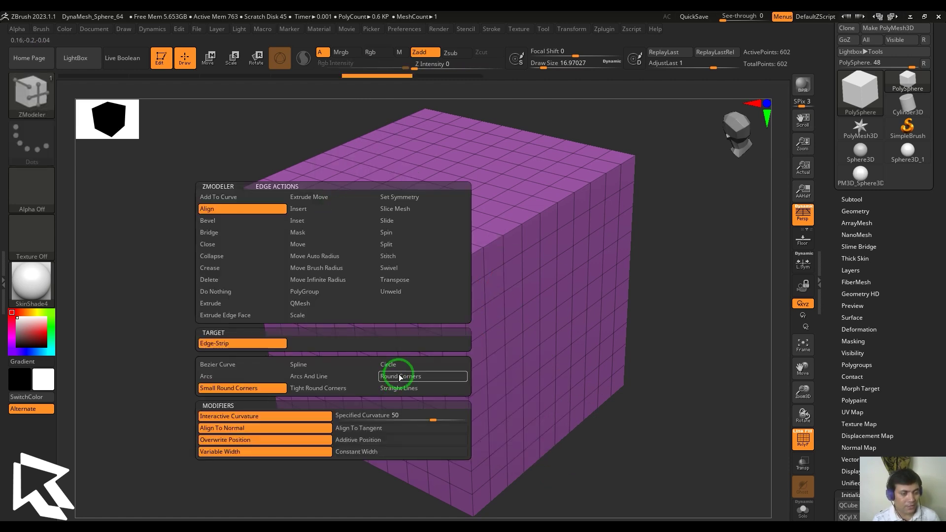
{"action": "left_click", "coordinate": [331, 206]}
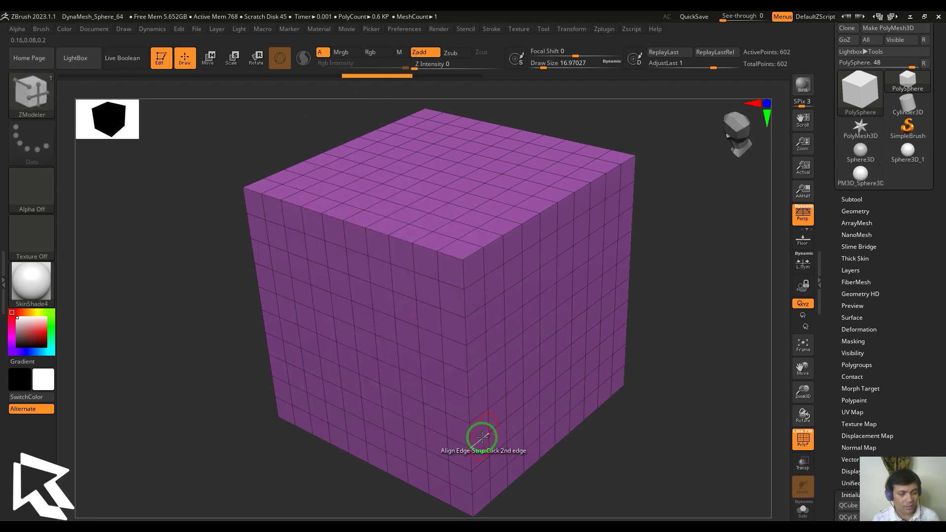
{"action": "left_click_drag", "start_coordinate": [482, 437], "coordinate": [640, 408]}
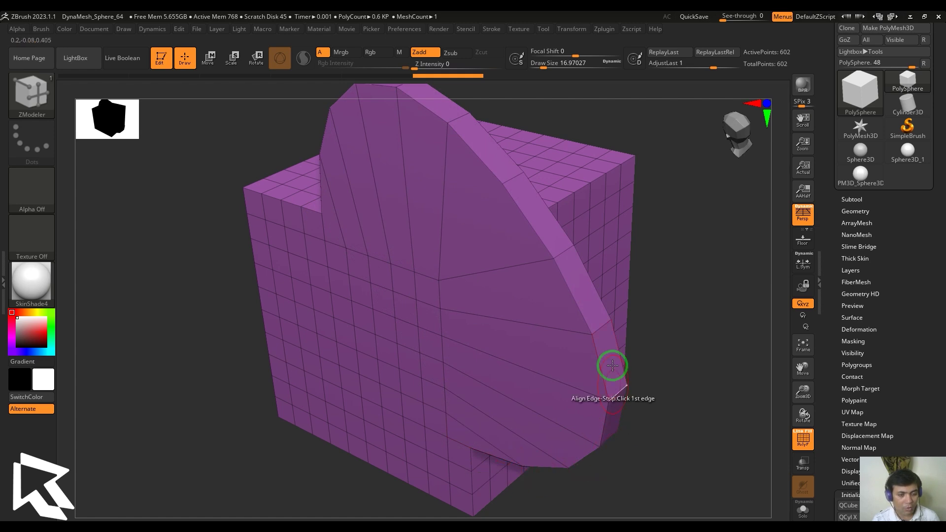
{"action": "key", "text": "ctrl+z"}
Try aligning the front-corner edge strip with the Straight Lines option, and undo it
{"action": "key", "text": "space"}
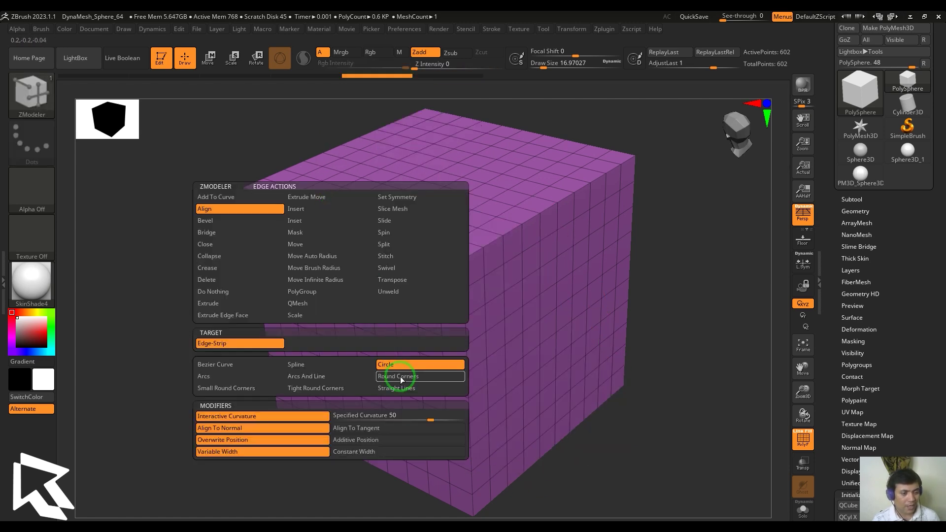
{"action": "left_click", "coordinate": [397, 388]}
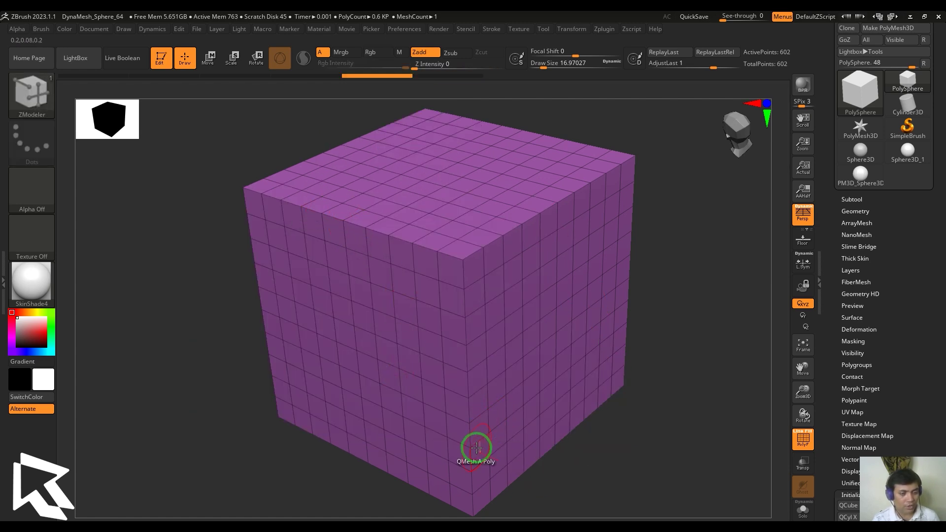
{"action": "left_click_drag", "start_coordinate": [477, 447], "coordinate": [581, 429]}
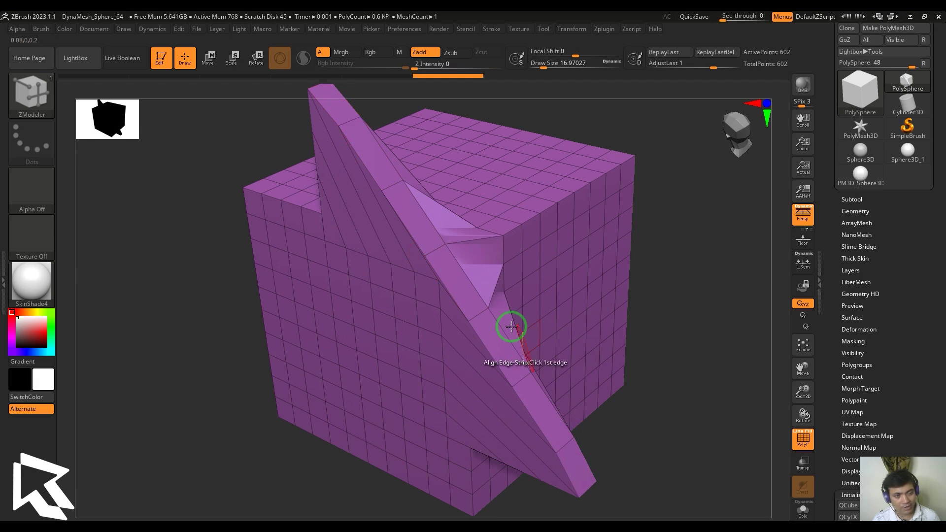
{"action": "key", "text": "ctrl+z"}
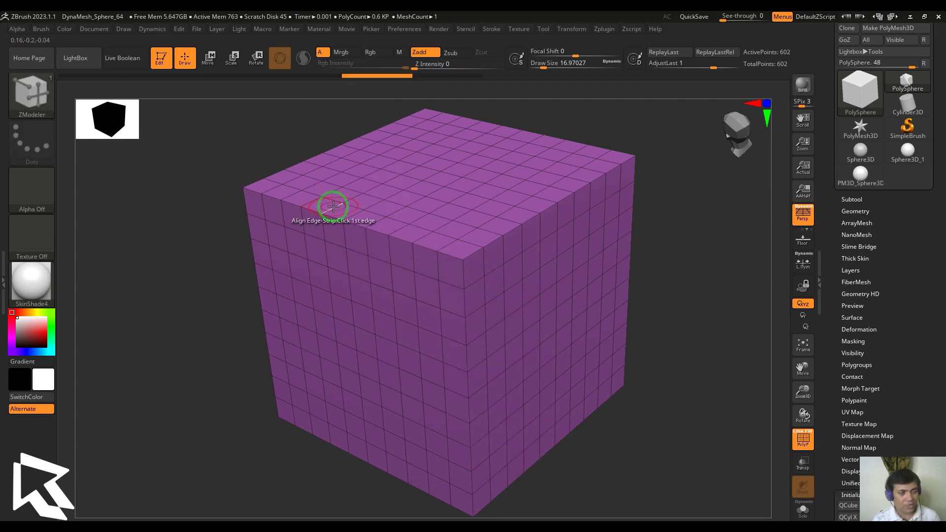
Try aligning the edge strip with Bezier Curve and Interactive Curvature, compare it by undoing and redoing, and leave it undone
{"action": "key", "text": "space"}
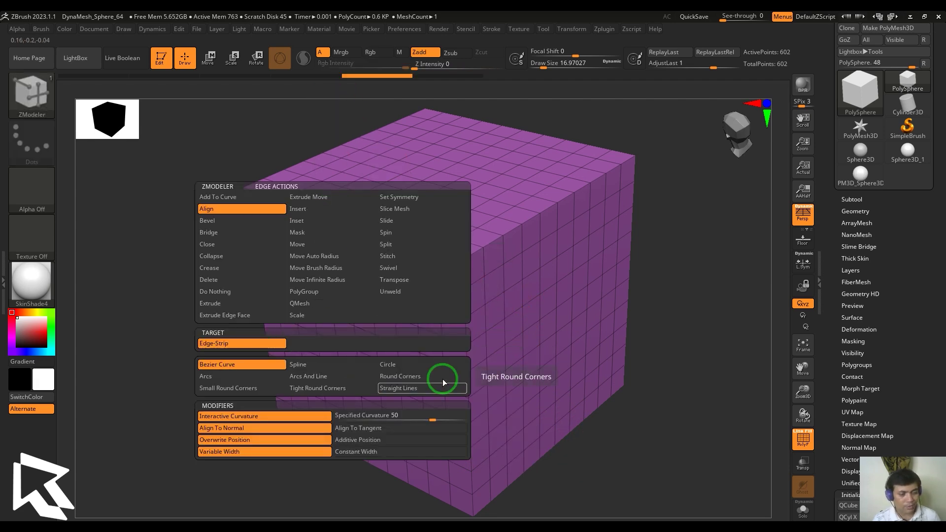
{"action": "left_click", "coordinate": [266, 418]}
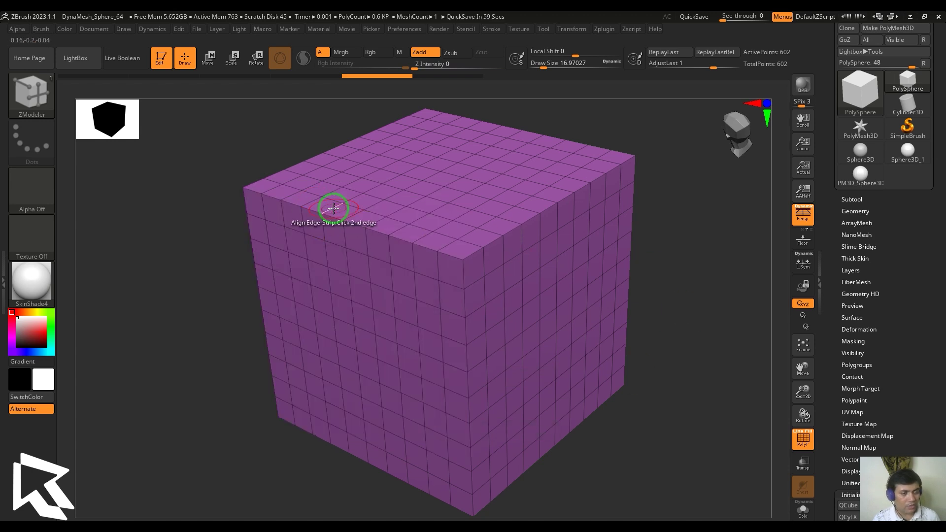
{"action": "left_click_drag", "start_coordinate": [477, 433], "coordinate": [606, 386]}
{"action": "key", "text": "ctrl+z"}
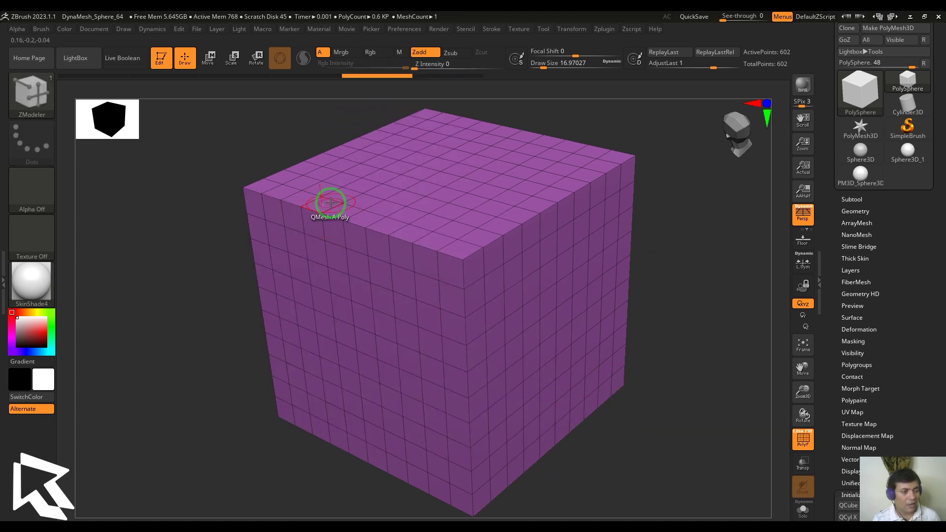
{"action": "key", "text": "ctrl+shift+z"}
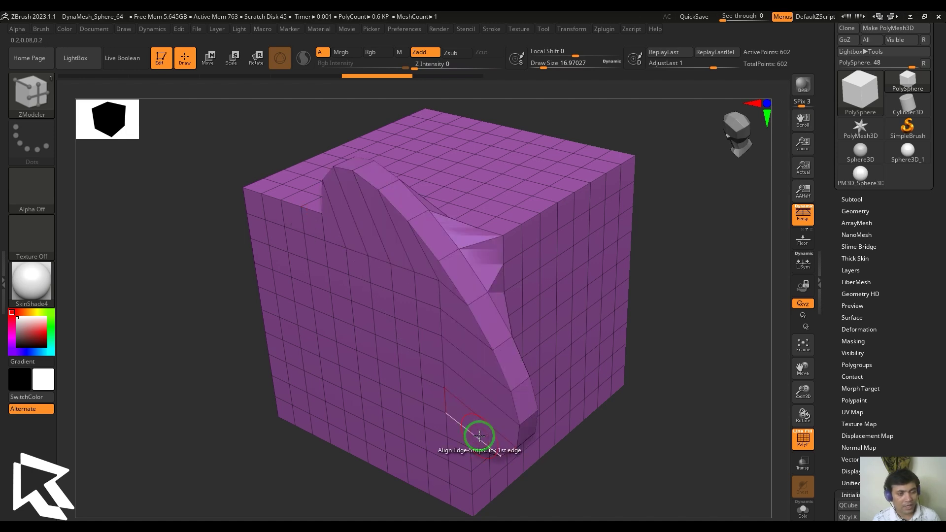
{"action": "key", "text": "ctrl+z"}
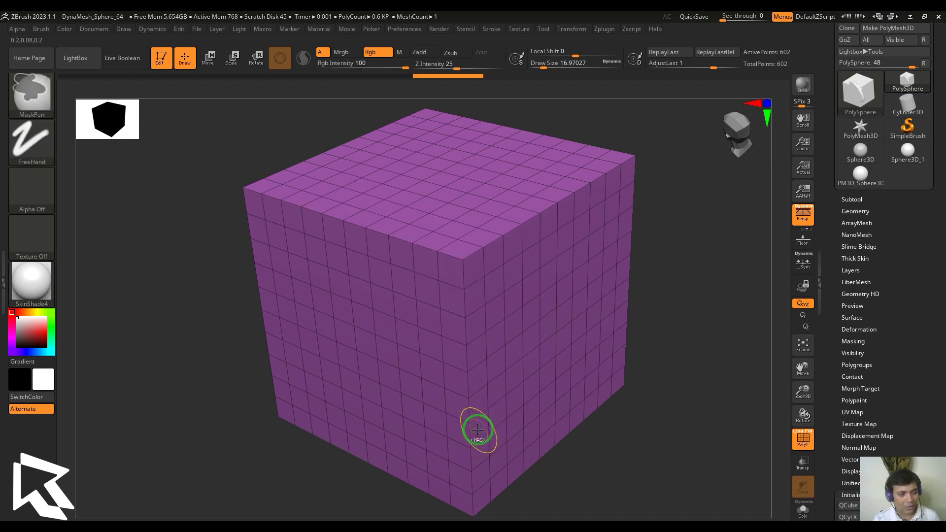
Try aligning the edge strip around the front corner with the Specified Curvature modifier, and undo it
{"action": "key", "text": "space"}
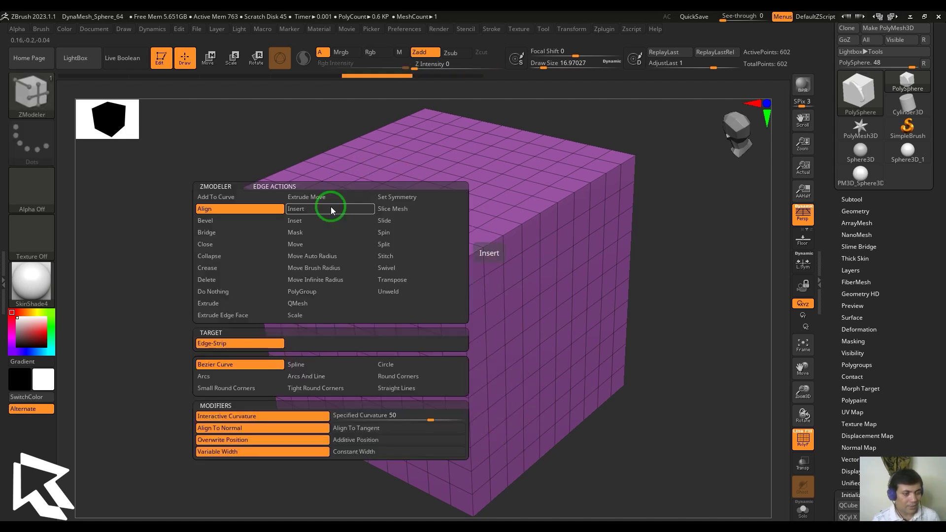
{"action": "left_click", "coordinate": [352, 414]}
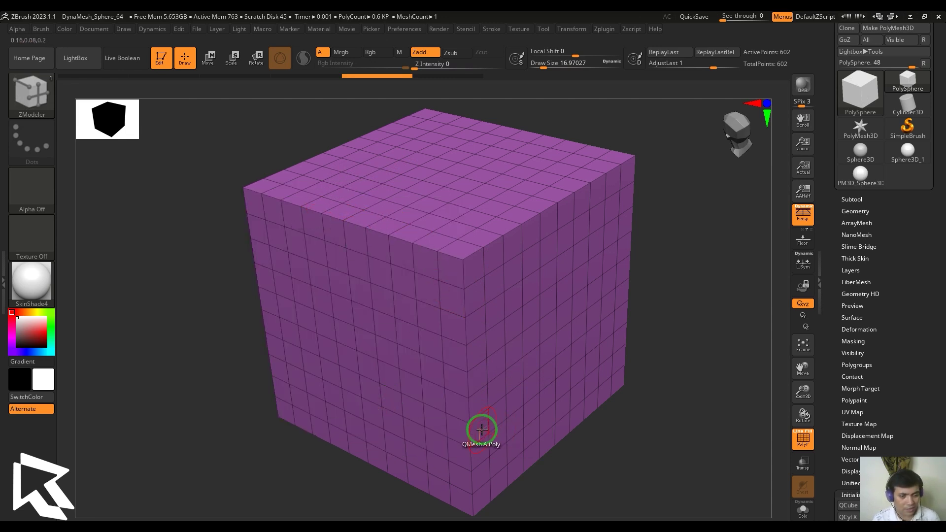
{"action": "left_click", "coordinate": [481, 413]}
{"action": "key", "text": "ctrl+z"}
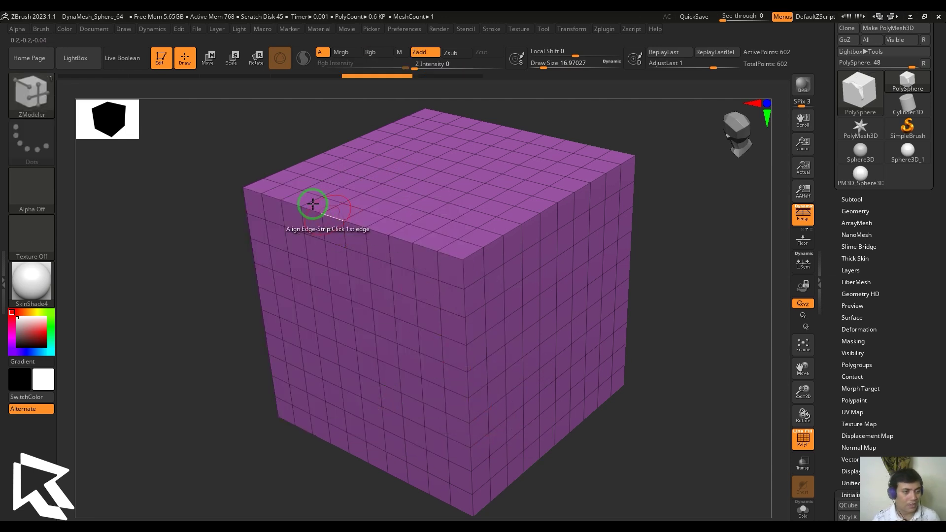
Adjust the Align modifiers, retry the edge-strip alignment down to the front vertical edge, and undo it
{"action": "key", "text": "space"}
{"action": "left_click", "coordinate": [290, 423]}
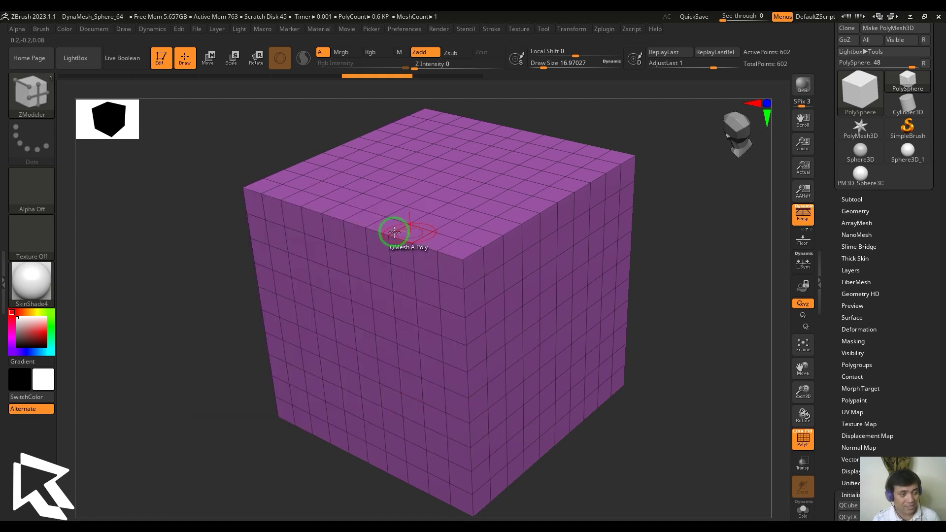
{"action": "key", "text": "space"}
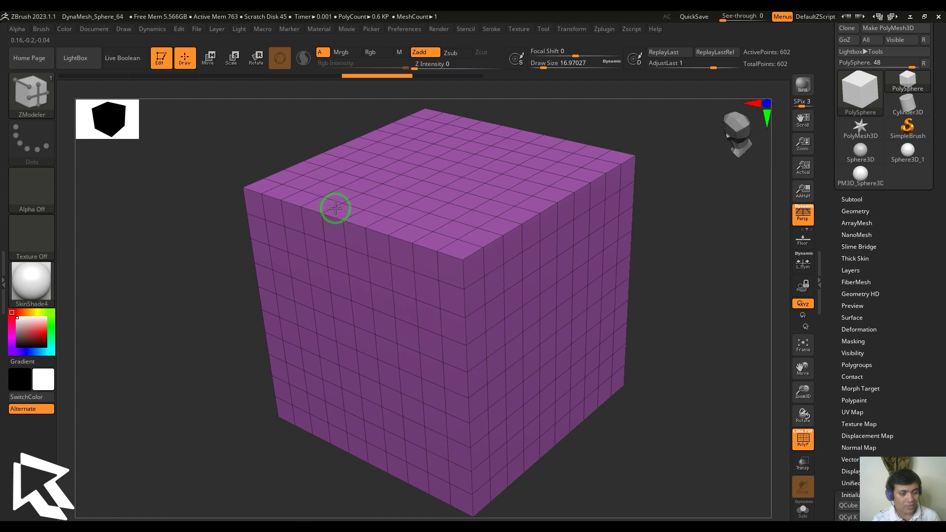
{"action": "left_click", "coordinate": [480, 419]}
{"action": "key", "text": "ctrl+z"}
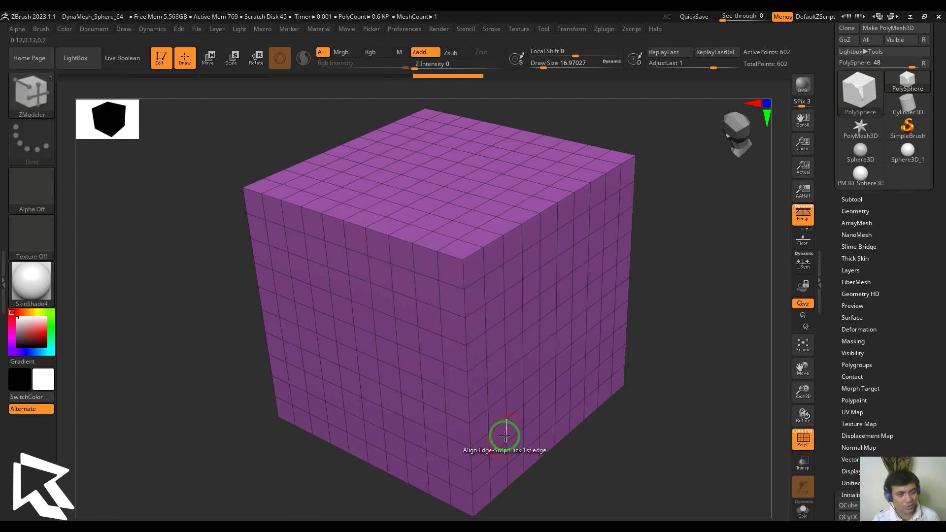
Try bulging the aligned edge strip outward from the cube's front corner twice, undoing each attempt
{"action": "key", "text": "space"}
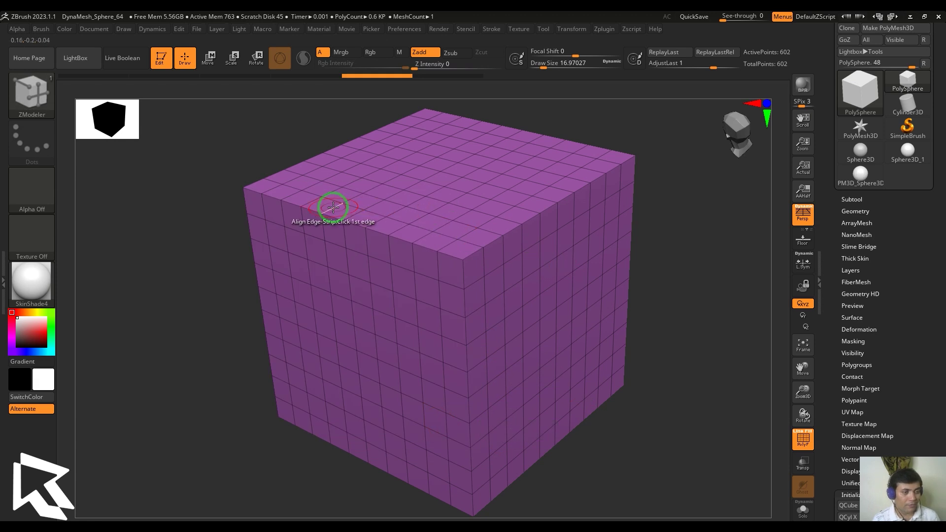
{"action": "left_click_drag", "start_coordinate": [485, 414], "coordinate": [646, 426]}
{"action": "key", "text": "ctrl+z"}
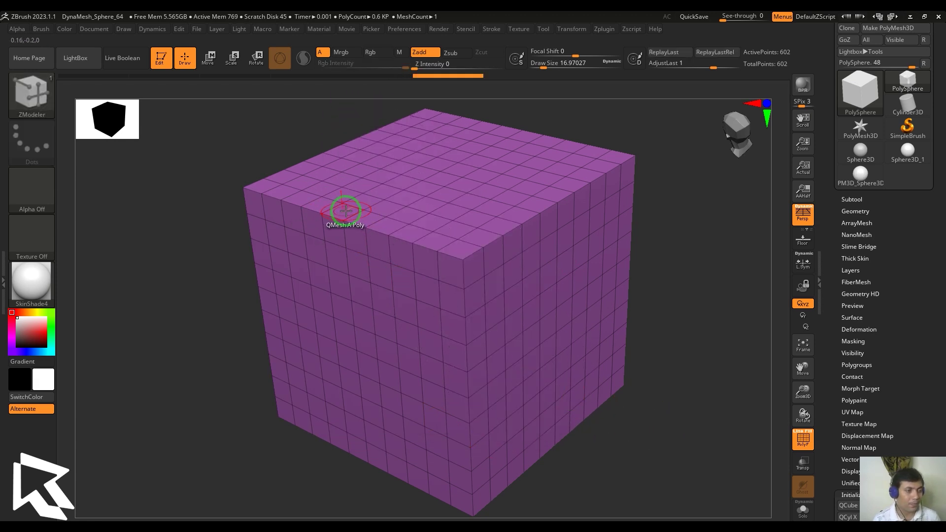
{"action": "key", "text": "space"}
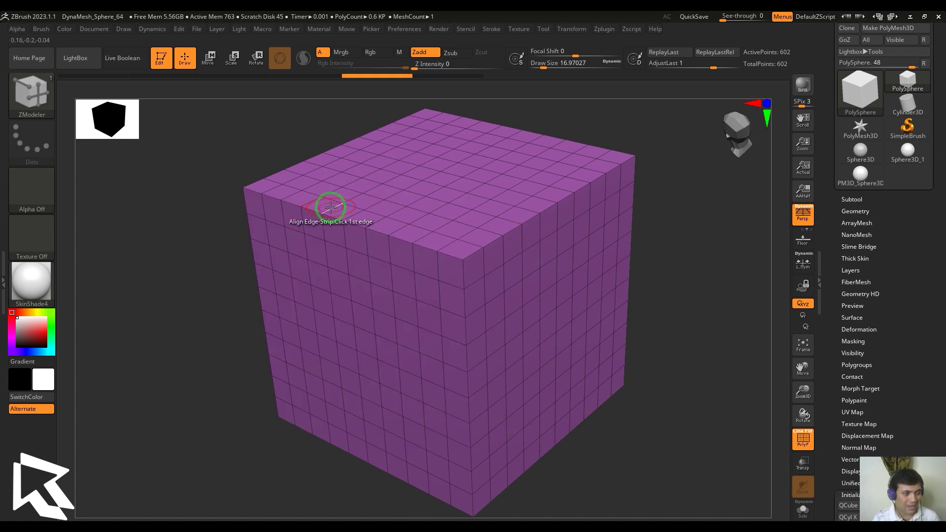
{"action": "left_click_drag", "start_coordinate": [473, 414], "coordinate": [653, 388]}
{"action": "key", "text": "ctrl+z"}
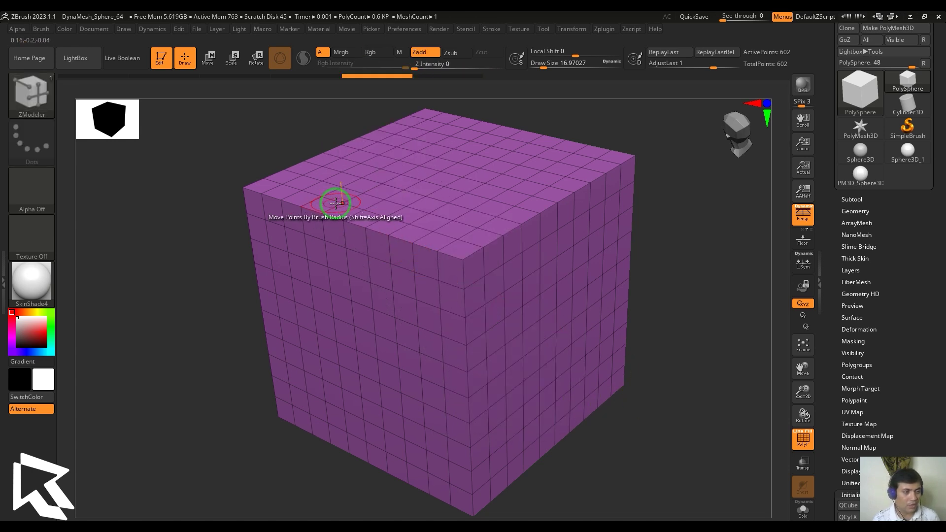
Try aligning the edge strip around the front corner with the Align To Tangent modifier, and undo the alignments
{"action": "key", "text": "space"}
{"action": "left_click", "coordinate": [381, 429]}
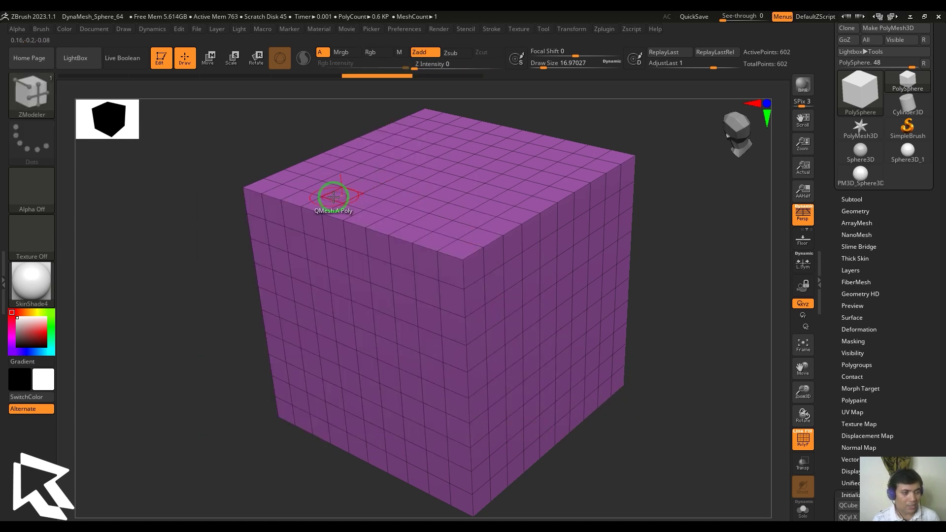
{"action": "left_click", "coordinate": [333, 209]}
{"action": "left_click_drag", "start_coordinate": [480, 416], "coordinate": [699, 382]}
{"action": "key", "text": "ctrl+z"}
{"action": "key", "text": "ctrl+z"}
{"action": "key", "text": "ctrl+z"}
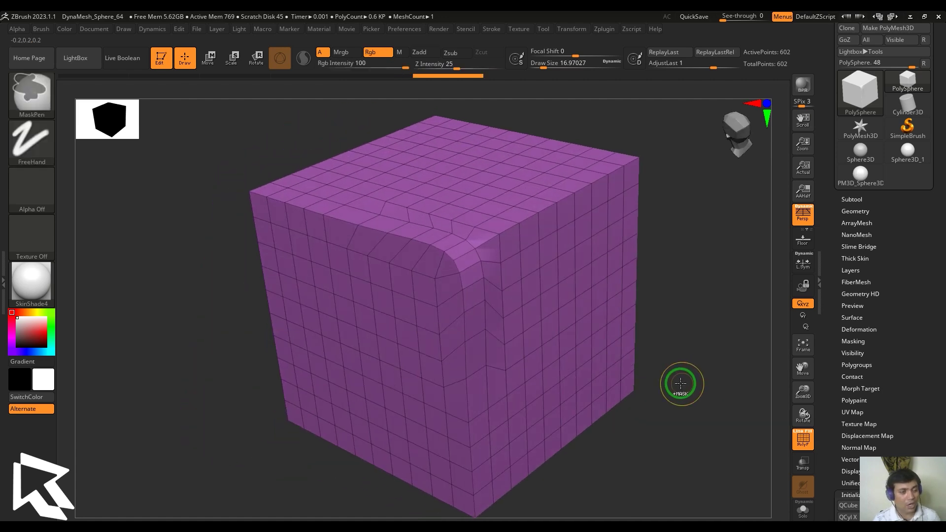
Try aligning the edge strip around the cube's front corner with the Align To Normal modifier, undoing the alignments
{"action": "key", "text": "ctrl+z"}
{"action": "key", "text": "space"}
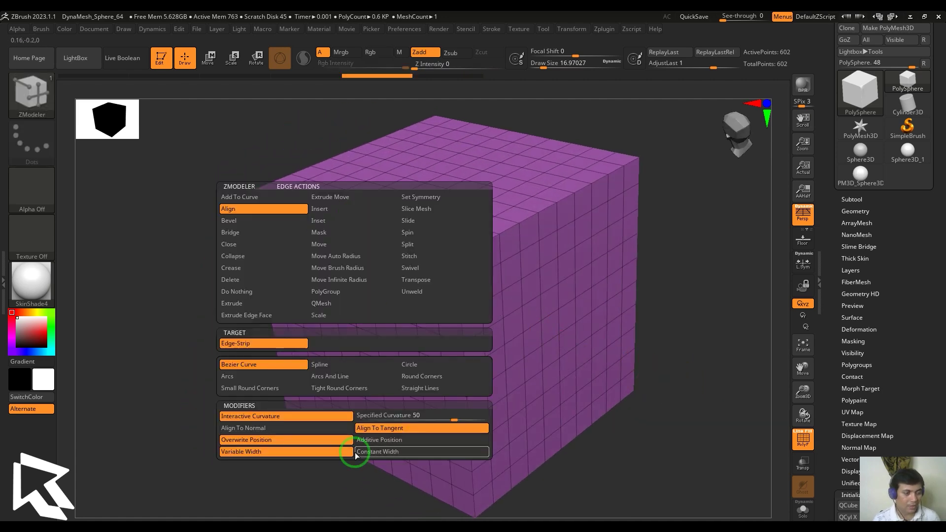
{"action": "left_click", "coordinate": [307, 428]}
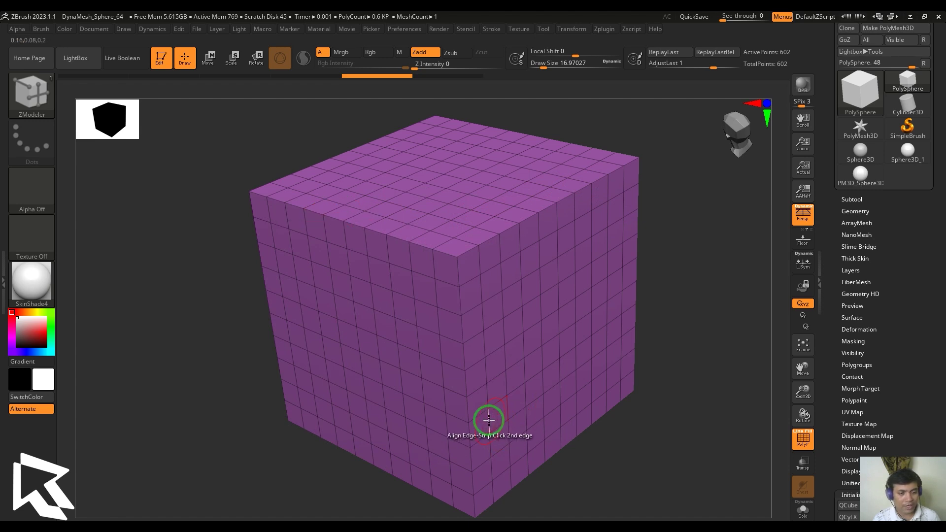
{"action": "left_click_drag", "start_coordinate": [481, 407], "coordinate": [580, 420]}
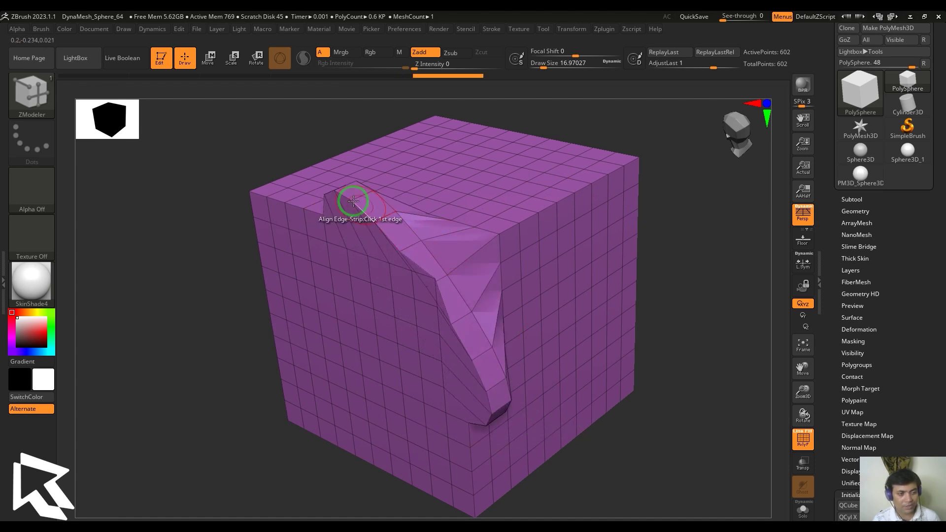
{"action": "key", "text": "ctrl+z"}
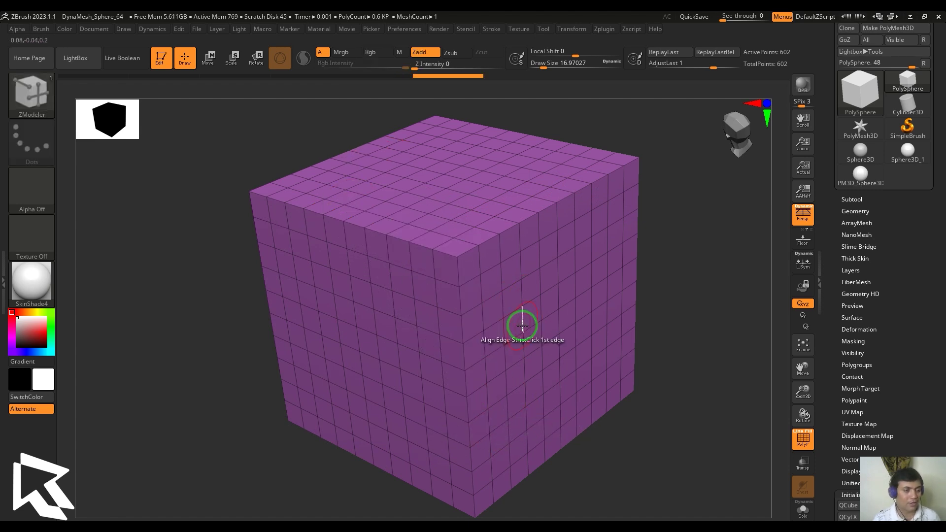
Try aligning the cube's edge strip twice with Additive Position, undoing each attempt, and restore the Overwrite Position modifier
{"action": "key", "text": "space"}
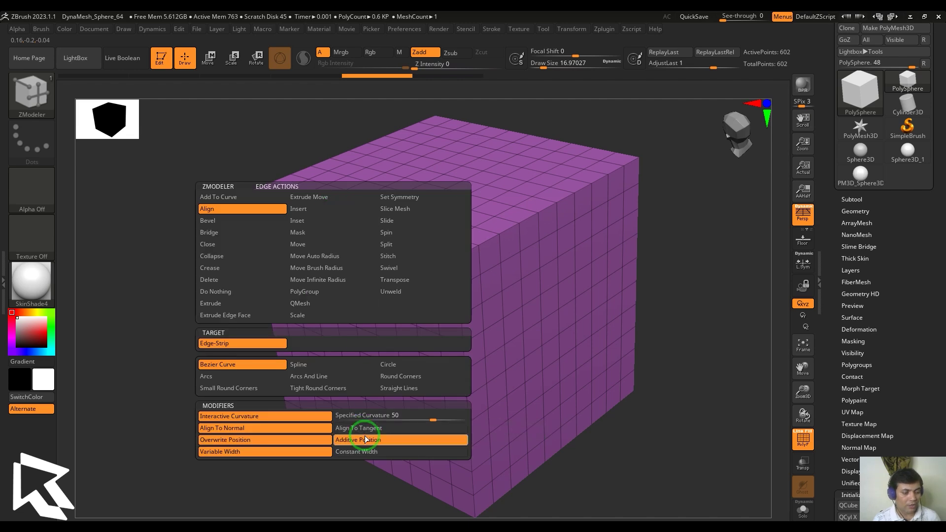
{"action": "left_click", "coordinate": [365, 436]}
{"action": "left_click_drag", "start_coordinate": [479, 433], "coordinate": [444, 281]}
{"action": "left_click_drag", "start_coordinate": [736, 390], "coordinate": [655, 392]}
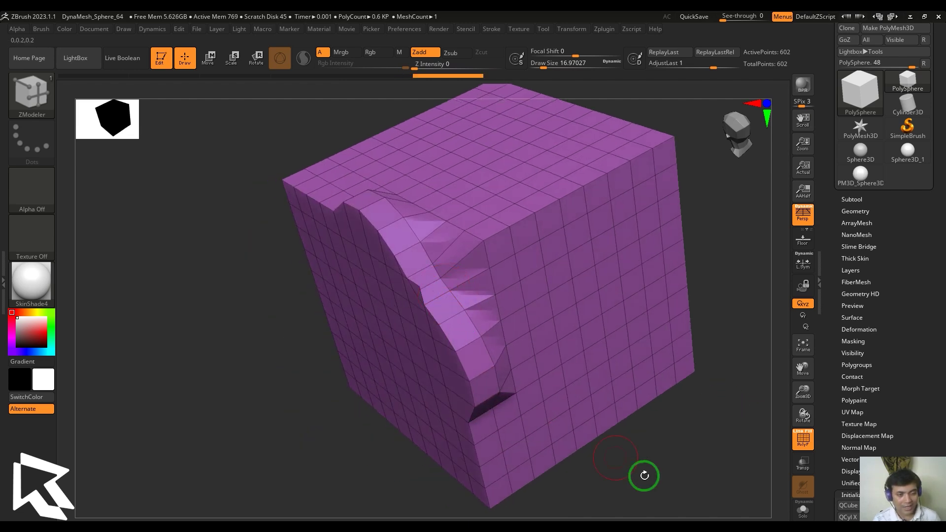
{"action": "left_click_drag", "start_coordinate": [644, 475], "coordinate": [715, 482]}
{"action": "key", "text": "ctrl+z"}
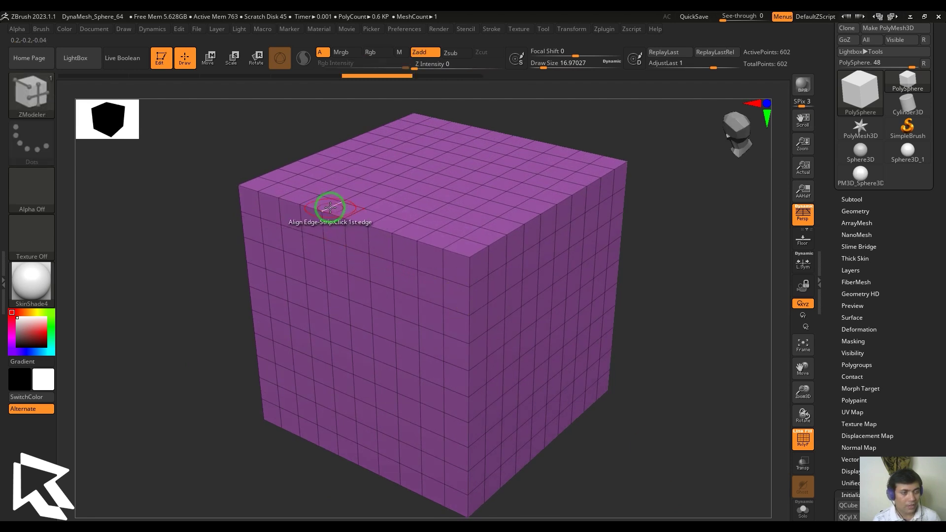
{"action": "mouse_move", "coordinate": [479, 416]}
{"action": "left_mouse_down"}
{"action": "mouse_move", "coordinate": [650, 408]}
{"action": "mouse_move", "coordinate": [529, 414]}
{"action": "mouse_move", "coordinate": [509, 404]}
{"action": "left_mouse_up"}
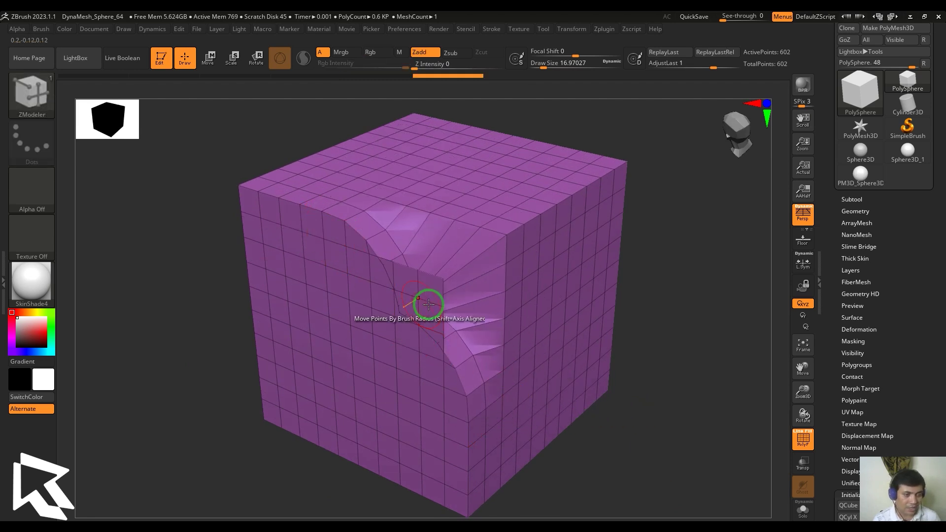
{"action": "key", "text": "ctrl+z"}
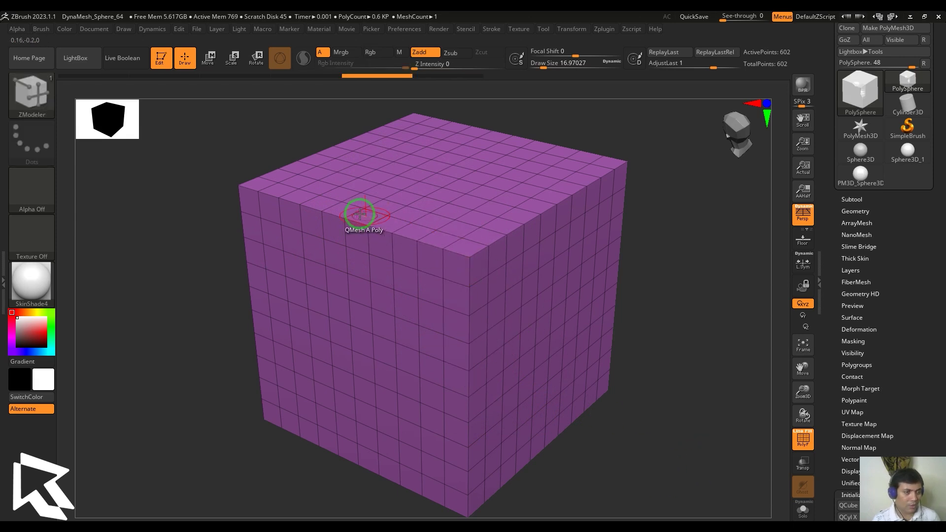
{"action": "key", "text": "space"}
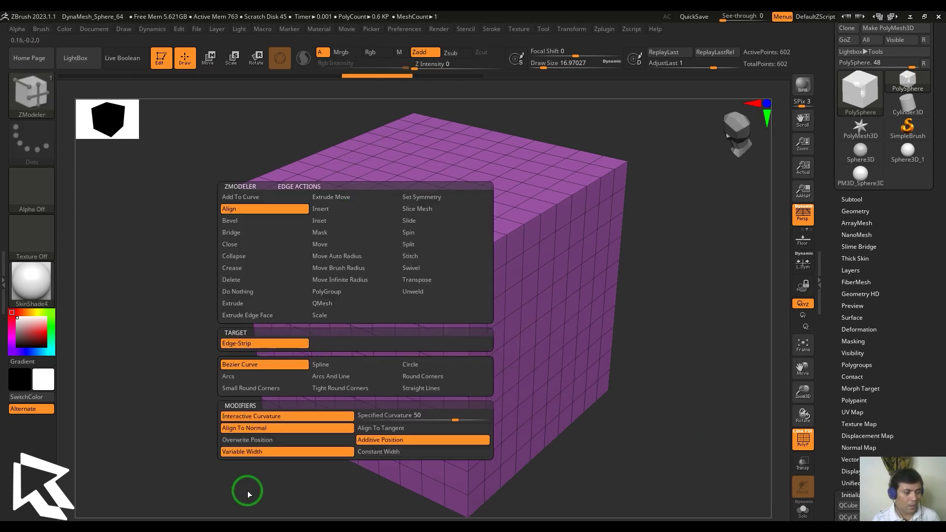
{"action": "left_click", "coordinate": [263, 440]}
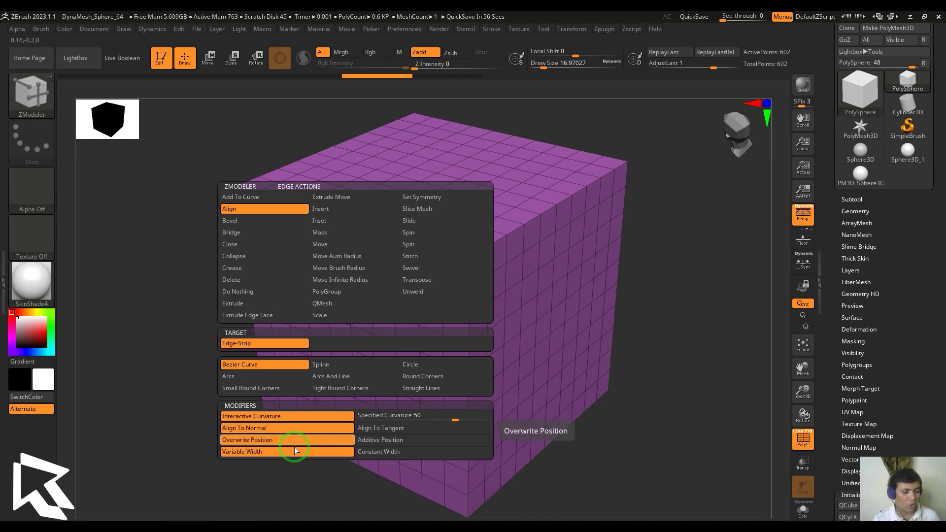
Switch to the PM3D_Sphere3D_1 sphere and try aligning an edge strip down its front with the Bezier Curve option
{"action": "left_click", "coordinate": [900, 178]}
{"action": "key", "text": "f"}
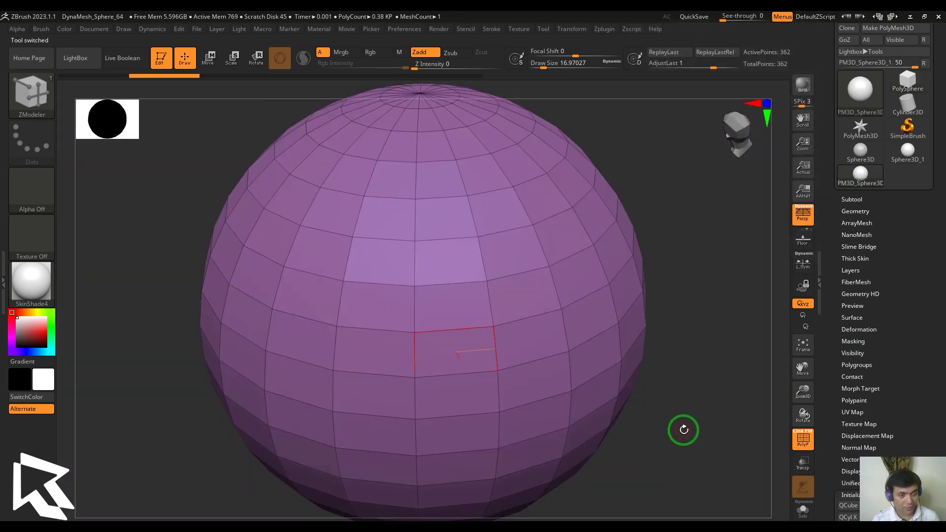
{"action": "right_click", "coordinate": [456, 198]}
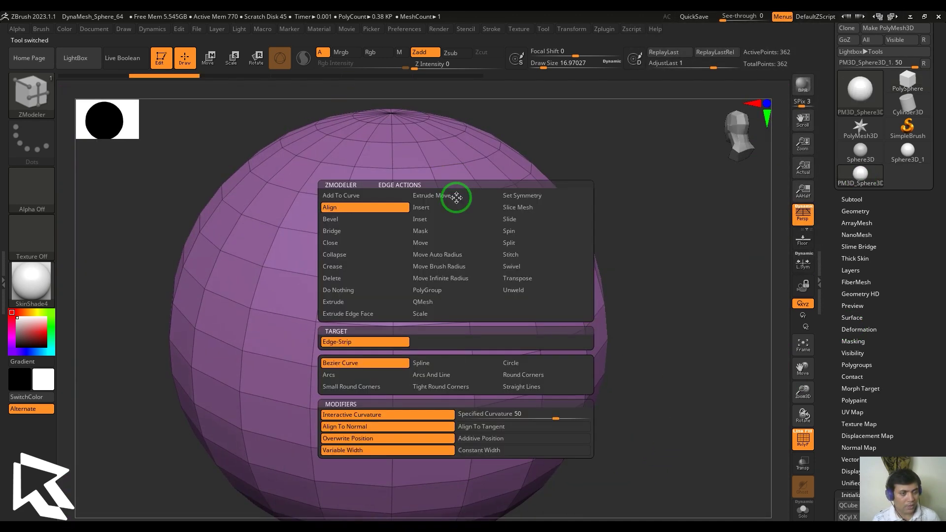
{"action": "left_click", "coordinate": [456, 198]}
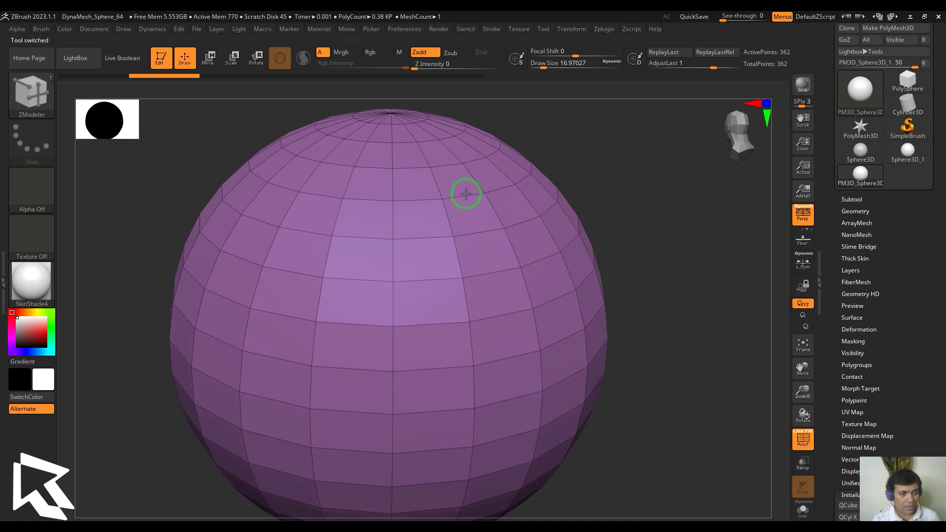
{"action": "left_click_drag", "start_coordinate": [497, 476], "coordinate": [492, 448]}
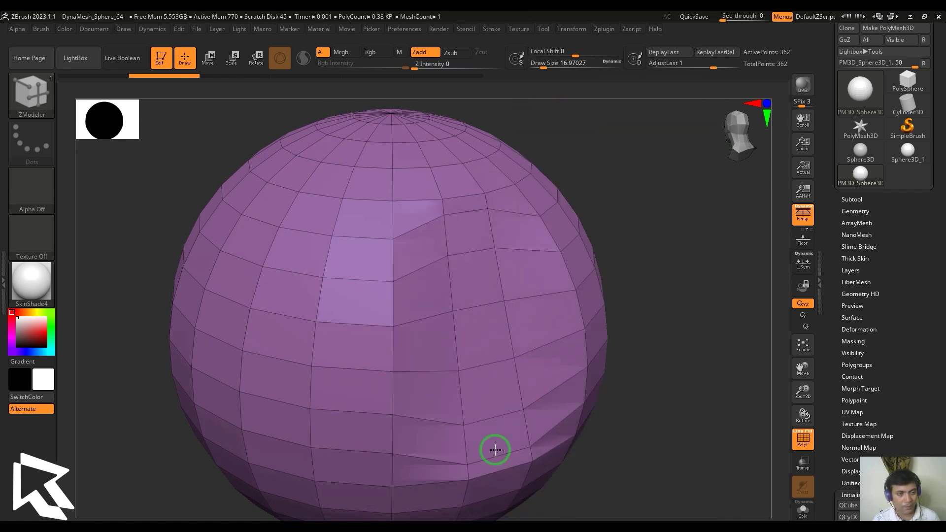
Insert three horizontal edge loops around the sphere, one in every second row from the upper to the lower half
{"action": "key", "text": "space"}
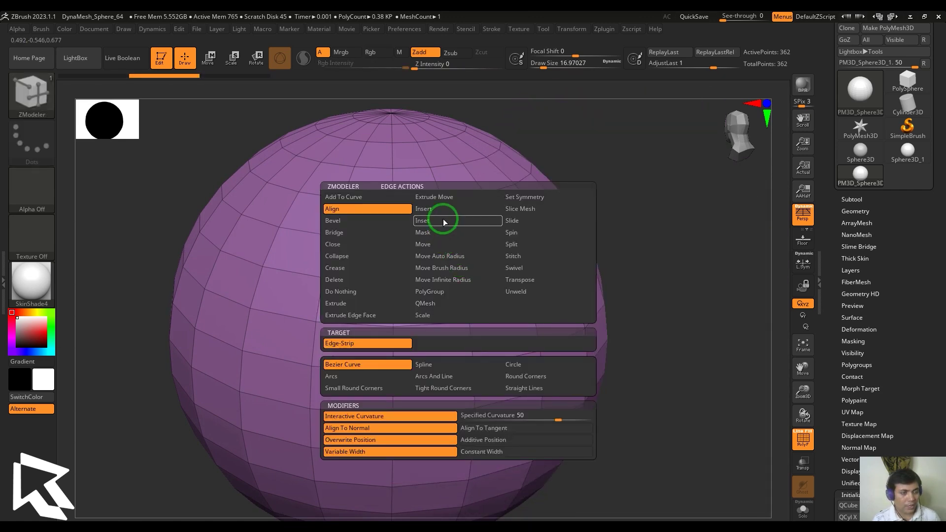
{"action": "left_click", "coordinate": [443, 217]}
{"action": "left_click", "coordinate": [463, 274]}
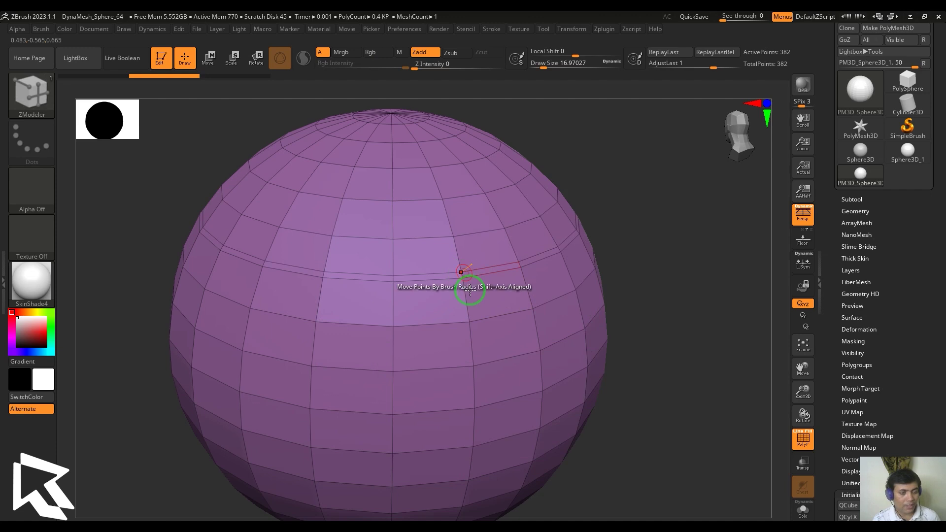
{"action": "left_click", "coordinate": [473, 360]}
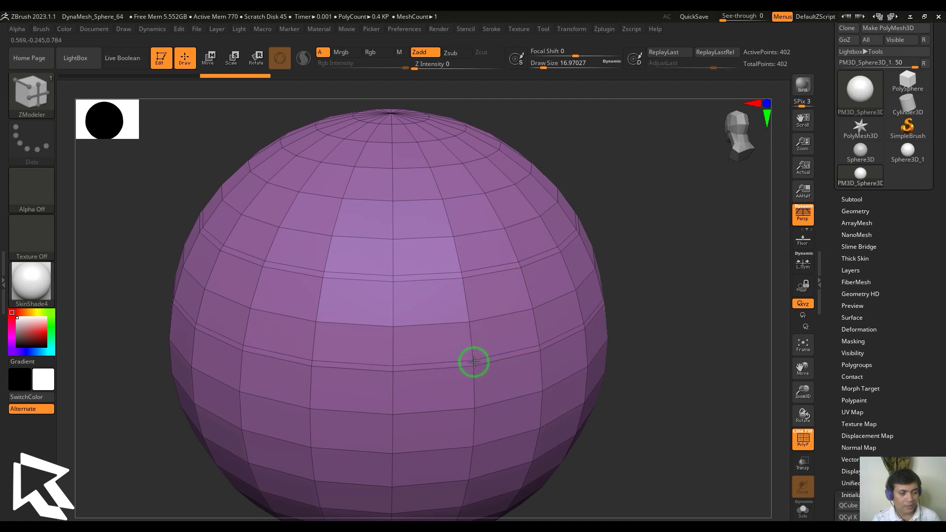
{"action": "left_click", "coordinate": [474, 446]}
Try aligning the edge strip down the sphere's front across the inserted loops, and undo it
{"action": "key", "text": "space"}
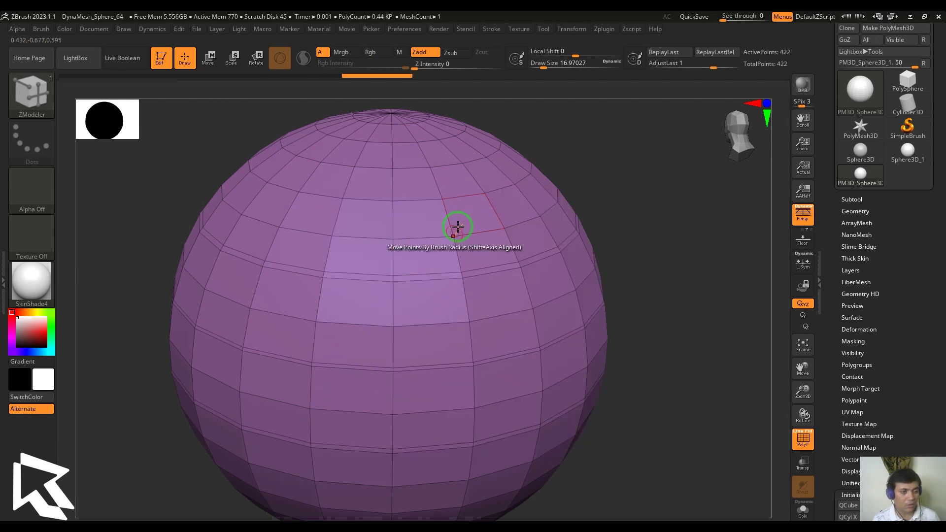
{"action": "left_click_drag", "start_coordinate": [502, 493], "coordinate": [524, 325]}
{"action": "left_click_drag", "start_coordinate": [649, 409], "coordinate": [684, 370]}
{"action": "key", "text": "ctrl+z"}
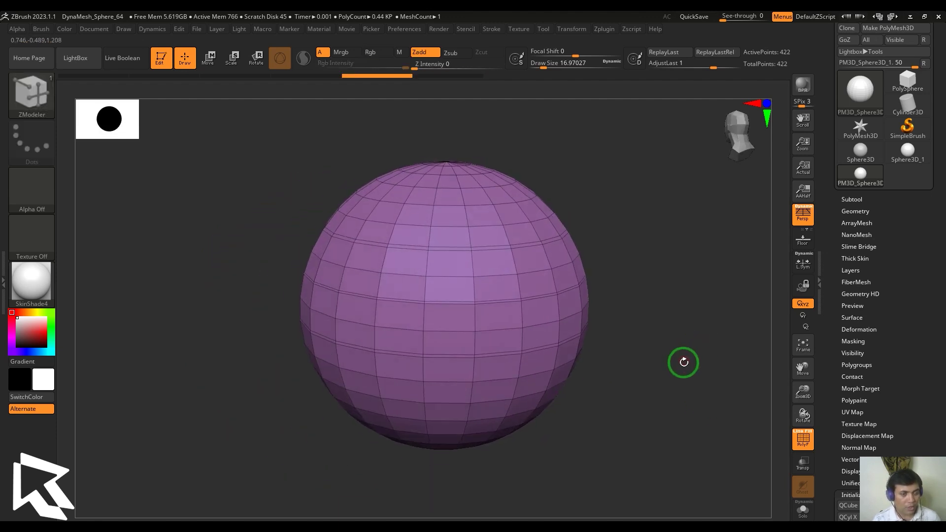
Try bulging the sphere's front edge strip outward with the Additive Position modifier, inspect it from both sides, and undo it
{"action": "right_click", "coordinate": [474, 147]}
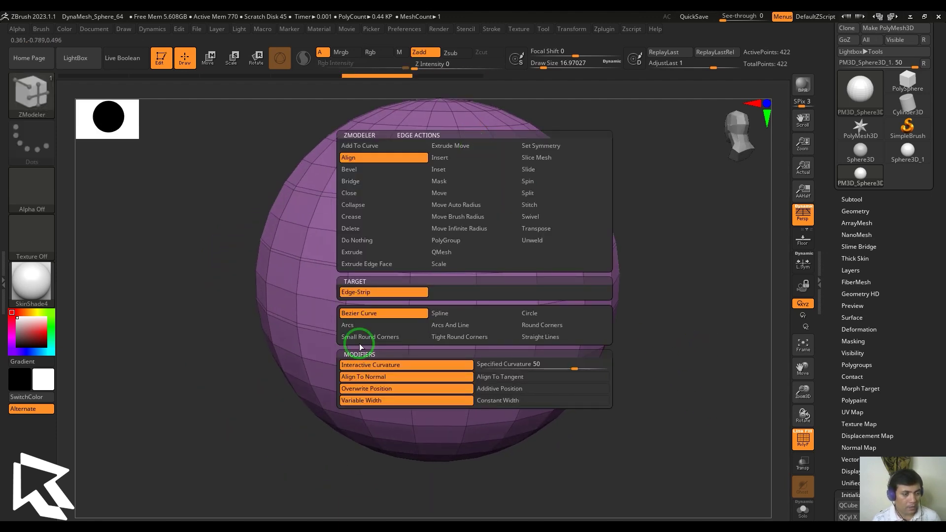
{"action": "left_click", "coordinate": [485, 393]}
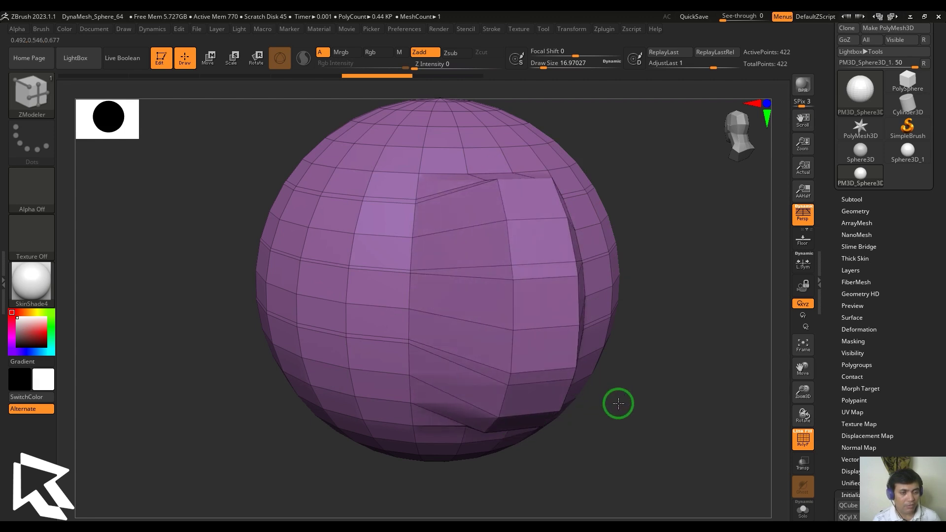
{"action": "left_click", "coordinate": [581, 407]}
{"action": "left_click_drag", "start_coordinate": [647, 393], "coordinate": [499, 267]}
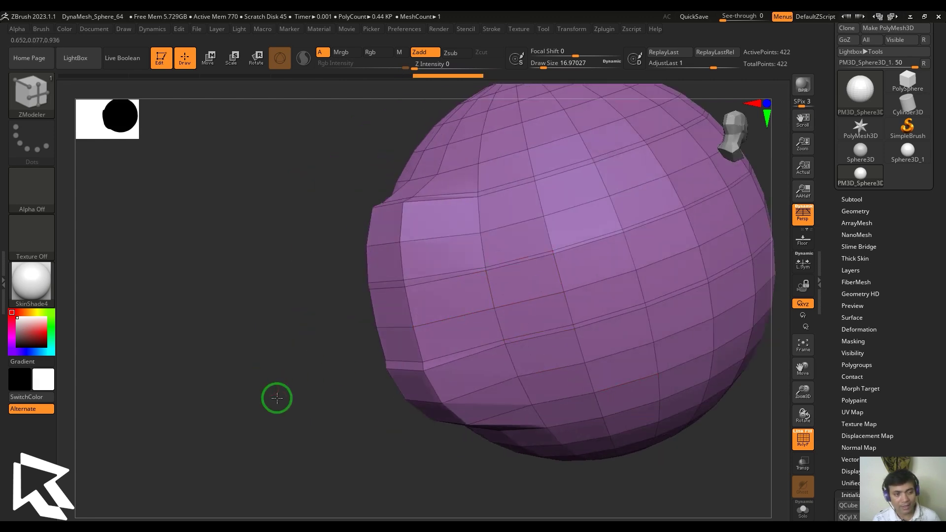
{"action": "left_click_drag", "start_coordinate": [277, 397], "coordinate": [350, 364]}
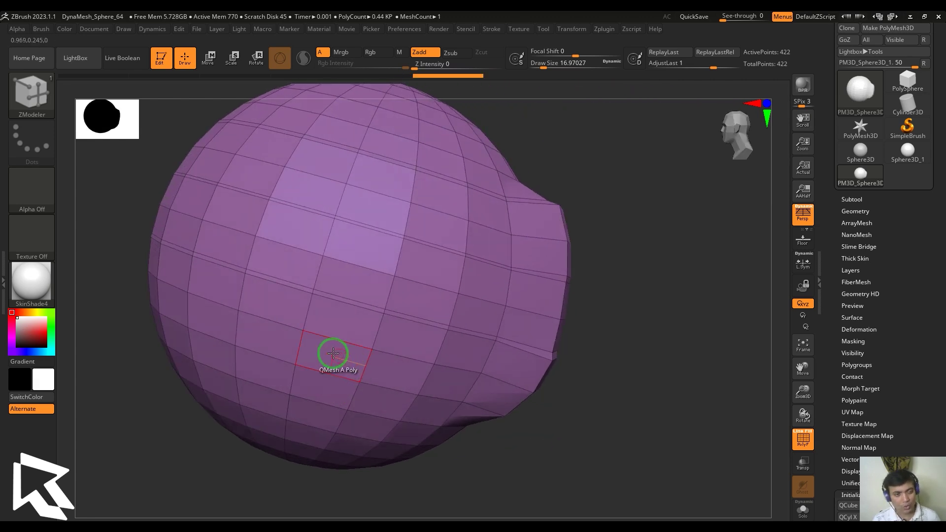
{"action": "key", "text": "ctrl+z"}
Try aligning the sphere's edge strip with the Overwrite Position and Constant Width modifiers, and undo it
{"action": "key", "text": "space"}
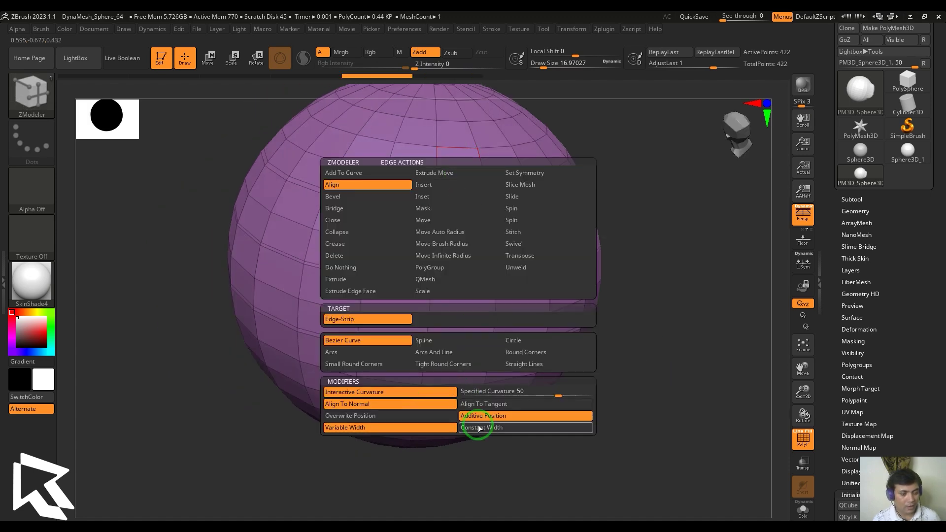
{"action": "left_click", "coordinate": [437, 416]}
{"action": "left_click", "coordinate": [482, 428]}
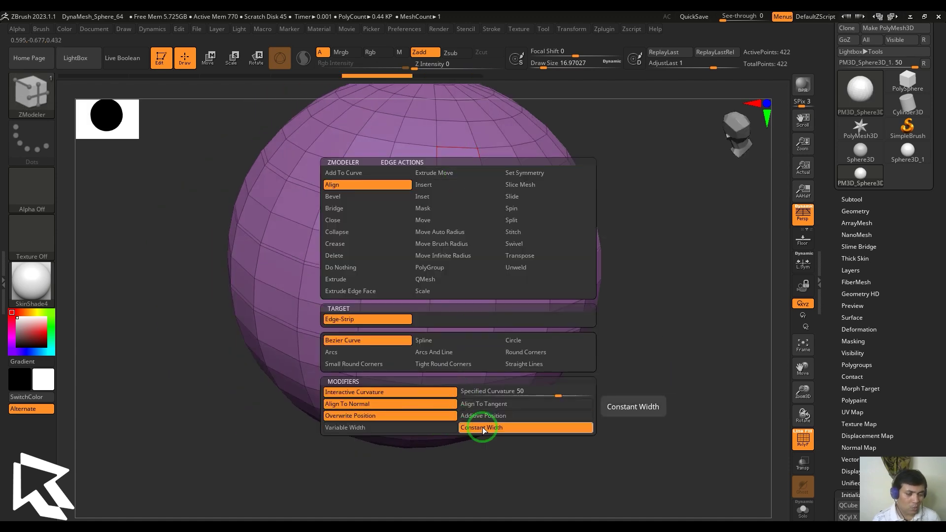
{"action": "left_click", "coordinate": [486, 417]}
{"action": "left_click", "coordinate": [436, 431]}
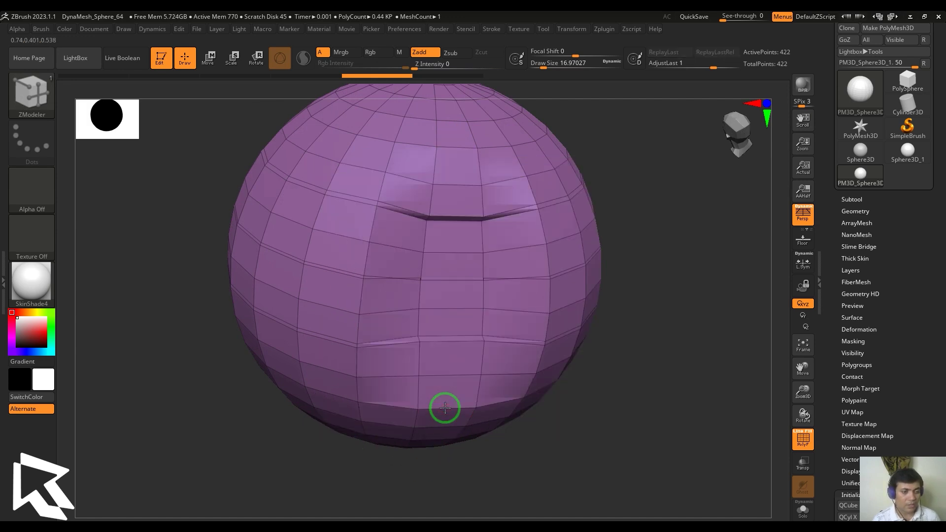
{"action": "left_click_drag", "start_coordinate": [444, 405], "coordinate": [473, 235]}
Retry the edge-strip alignment down the sphere's side with the same Align action, and undo it
{"action": "key", "text": "space"}
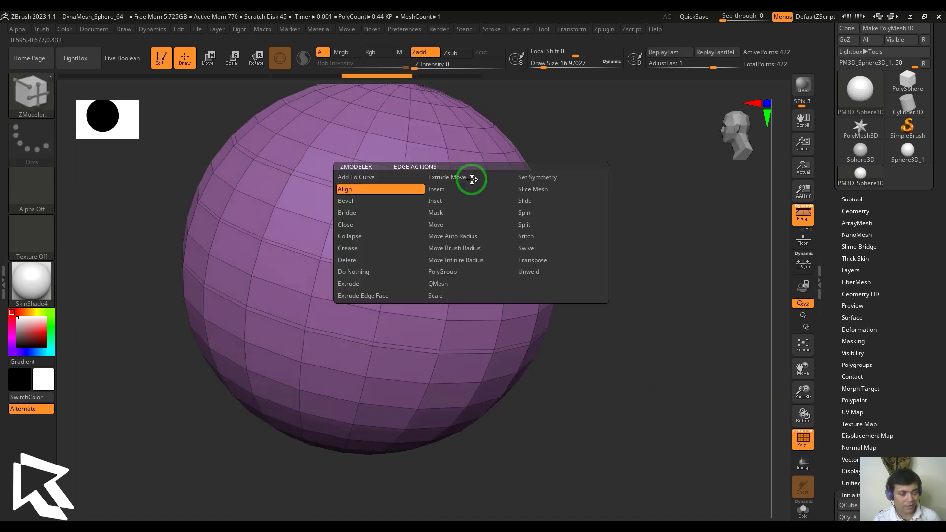
{"action": "left_click", "coordinate": [468, 181]}
{"action": "left_click", "coordinate": [486, 422]}
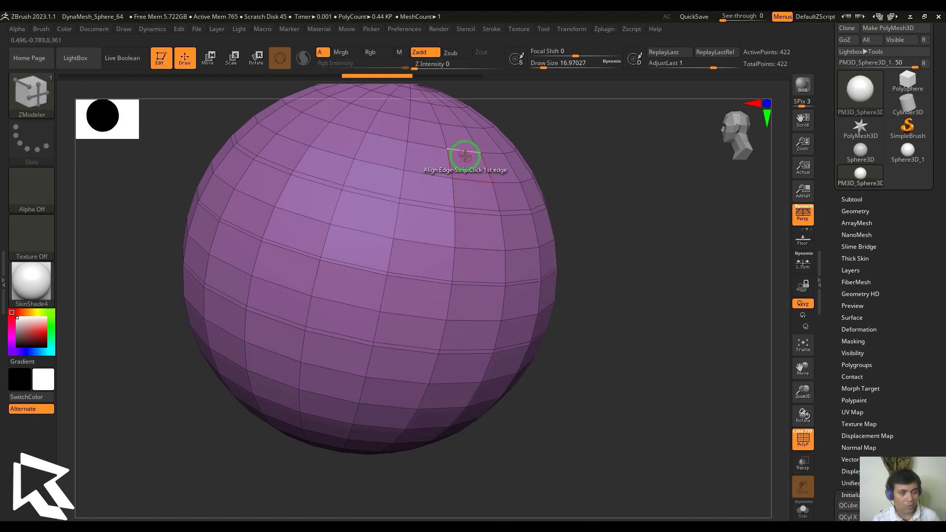
{"action": "left_click", "coordinate": [465, 156]}
{"action": "left_click", "coordinate": [482, 407]}
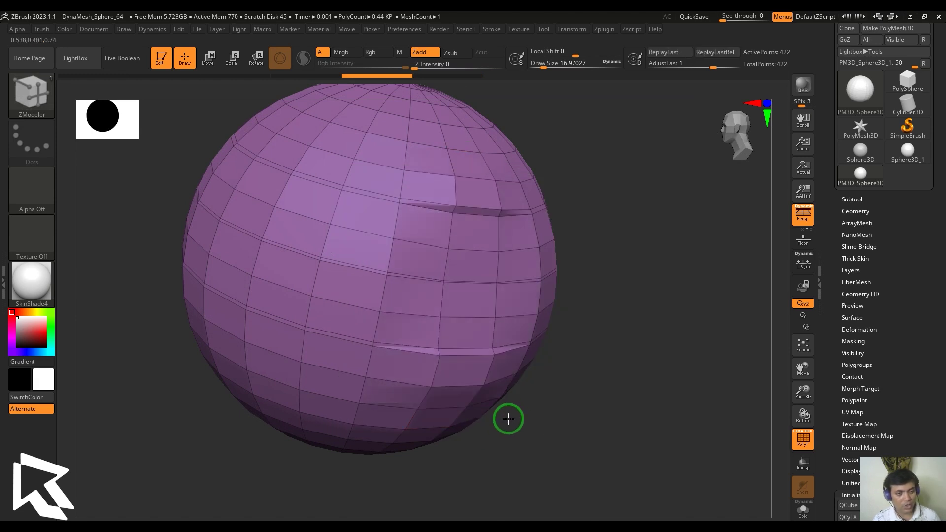
{"action": "left_click_drag", "start_coordinate": [509, 419], "coordinate": [555, 423]}
{"action": "key", "text": "ctrl+z"}
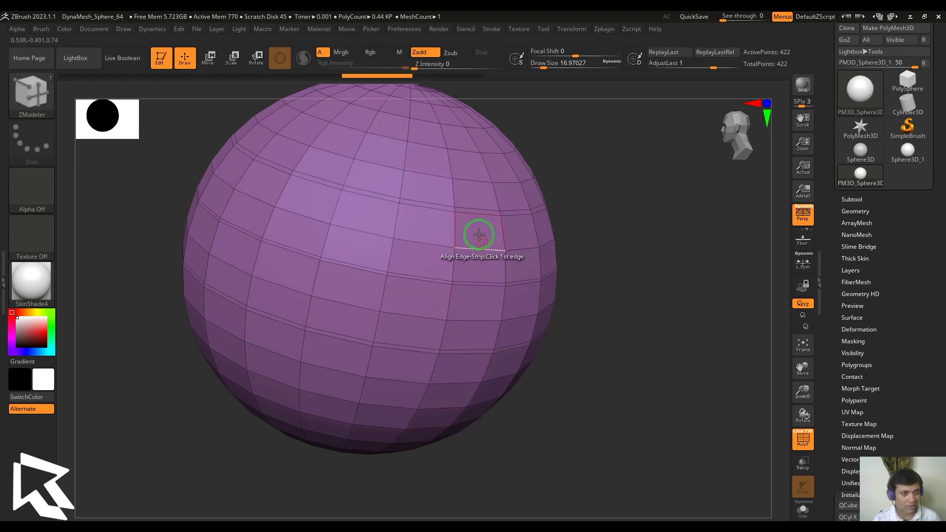
Set the Align modifiers back to Variable Width and Overwrite Position
{"action": "key", "text": "space"}
{"action": "left_click", "coordinate": [424, 452]}
{"action": "left_click", "coordinate": [430, 439]}
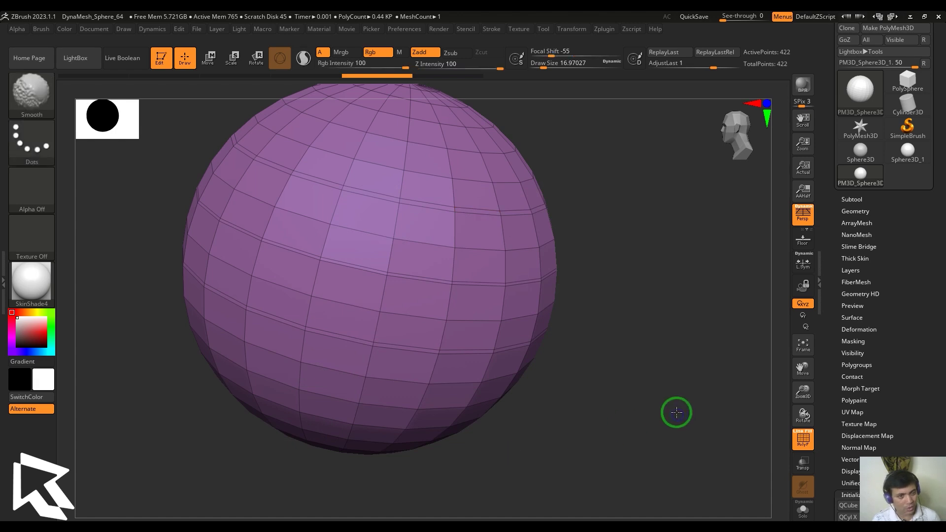
{"action": "mouse_move", "coordinate": [676, 409]}
{"action": "right_mouse_down", "text": "ctrl"}
{"action": "mouse_move", "coordinate": [693, 405]}
{"action": "mouse_move", "coordinate": [673, 420]}
{"action": "right_mouse_up", "text": "ctrl"}
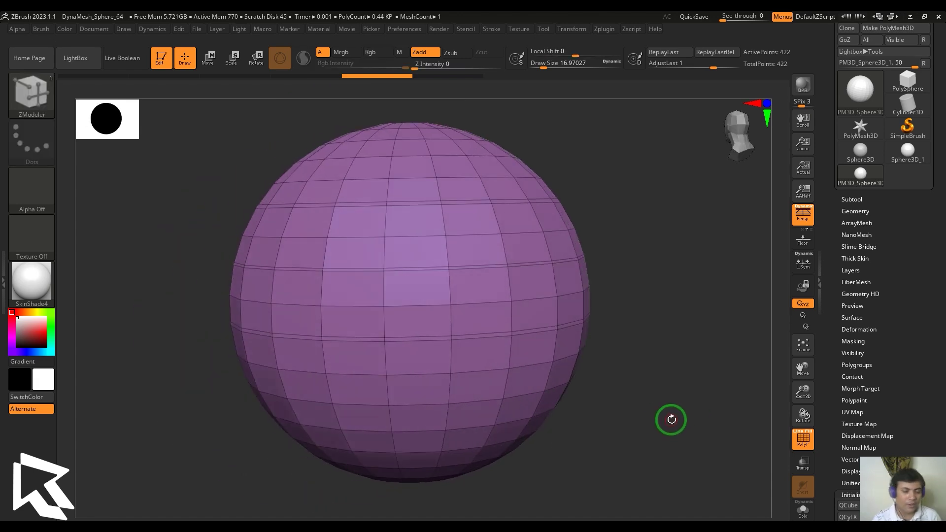
{"action": "right_click_drag", "start_coordinate": [669, 418], "coordinate": [678, 404]}
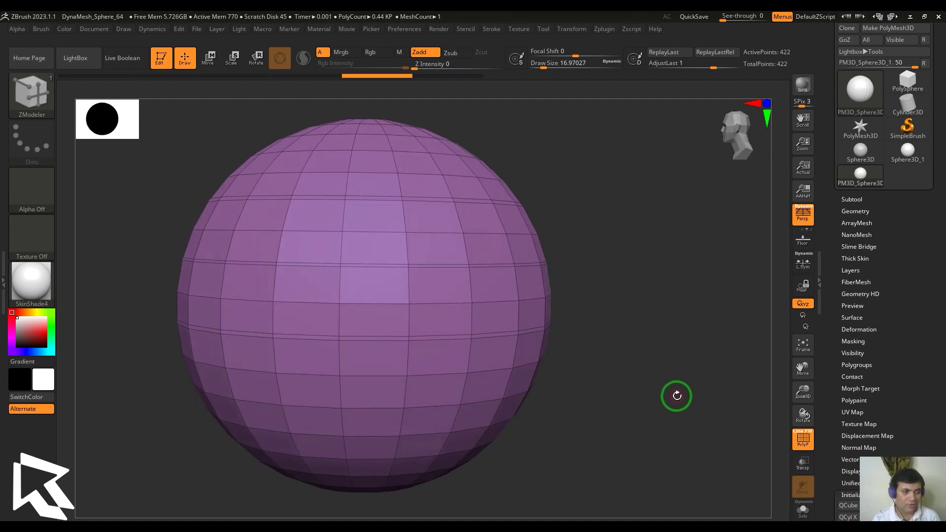